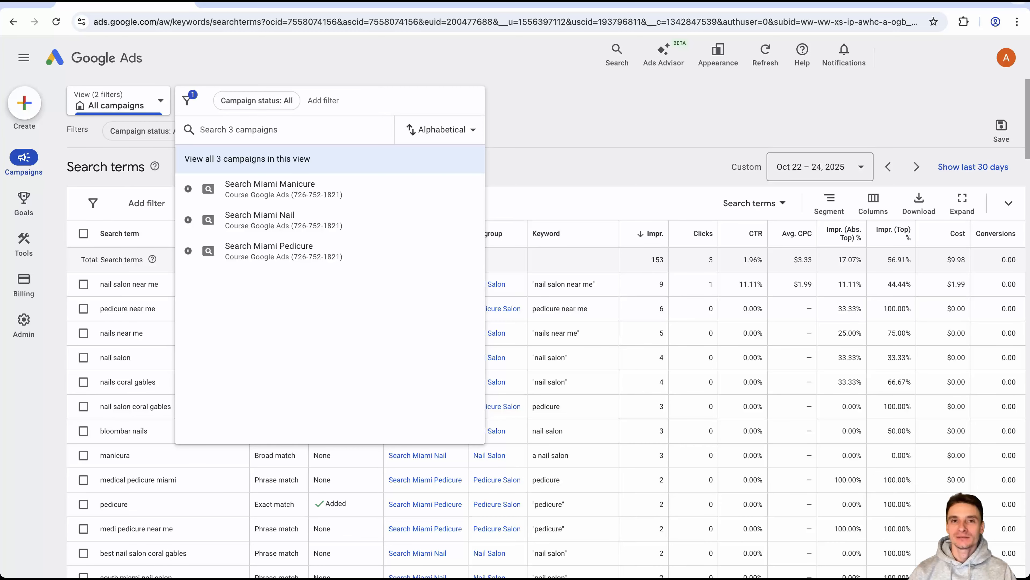
# Close the campaign picker and examine the impression totals for search terms and other search terms at the end of the report.
pyautogui.press('Escape')
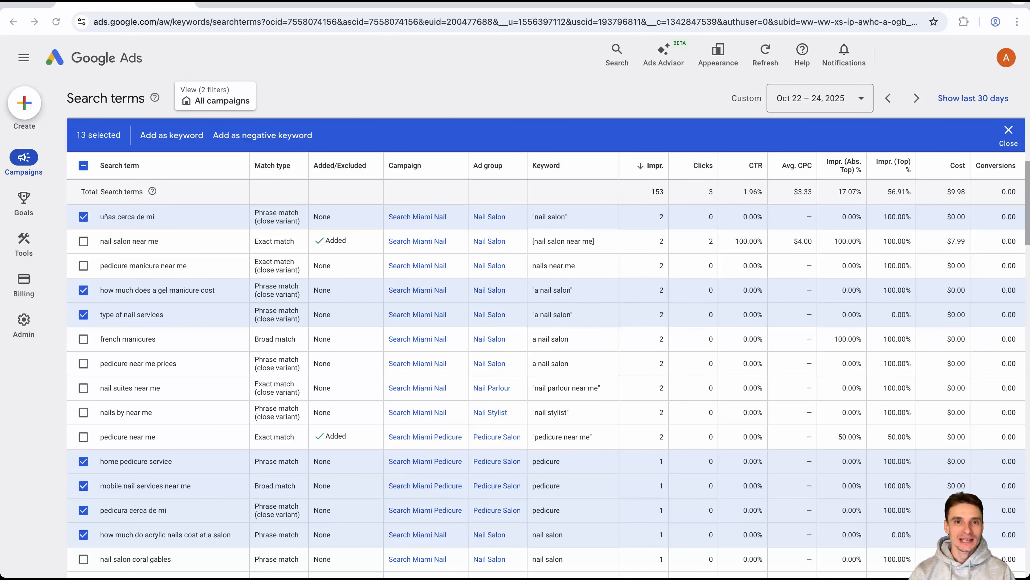
pyautogui.scroll(-20, 546, 345)
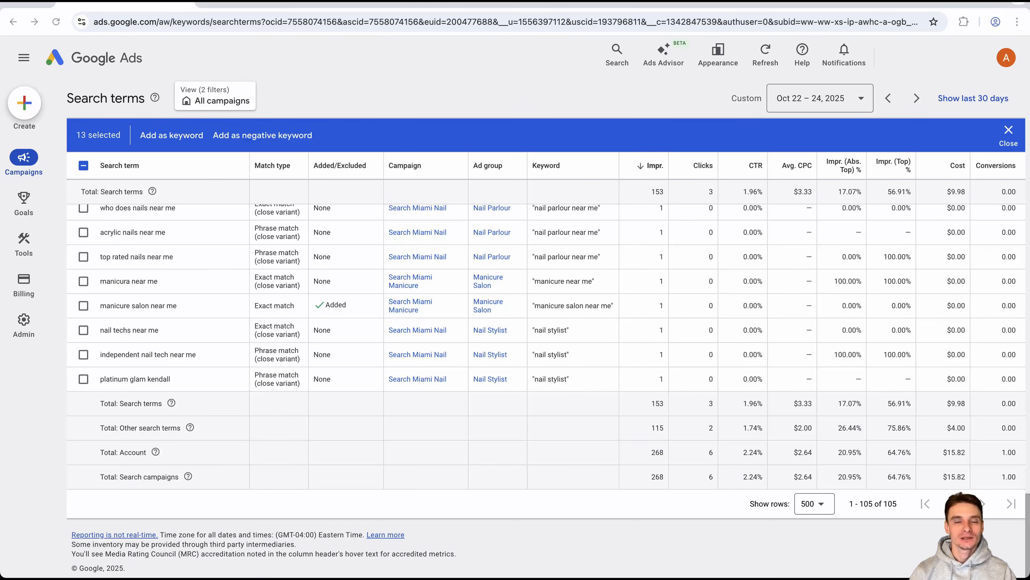
pyautogui.doubleClick(658, 403)
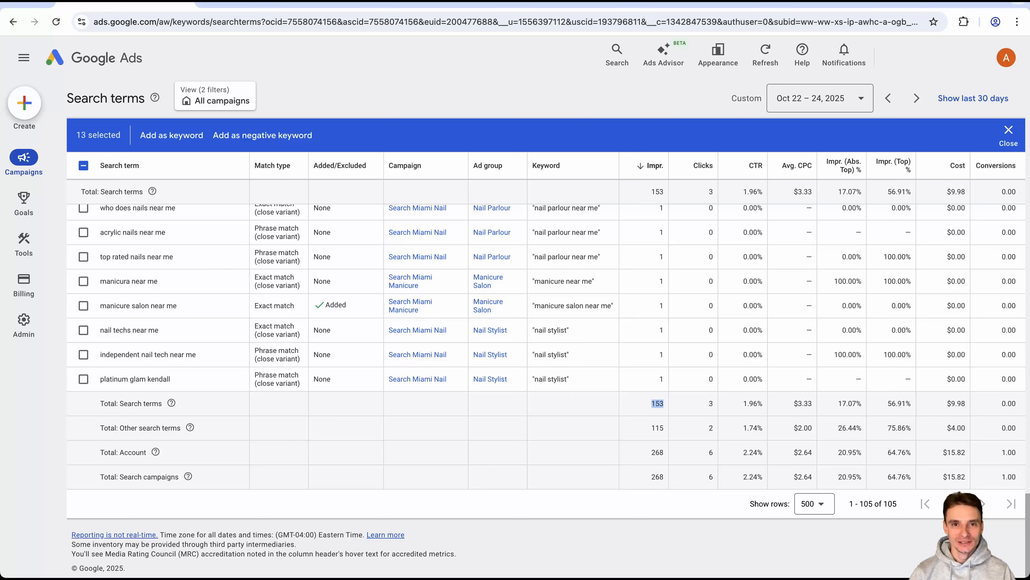
pyautogui.doubleClick(657, 428)
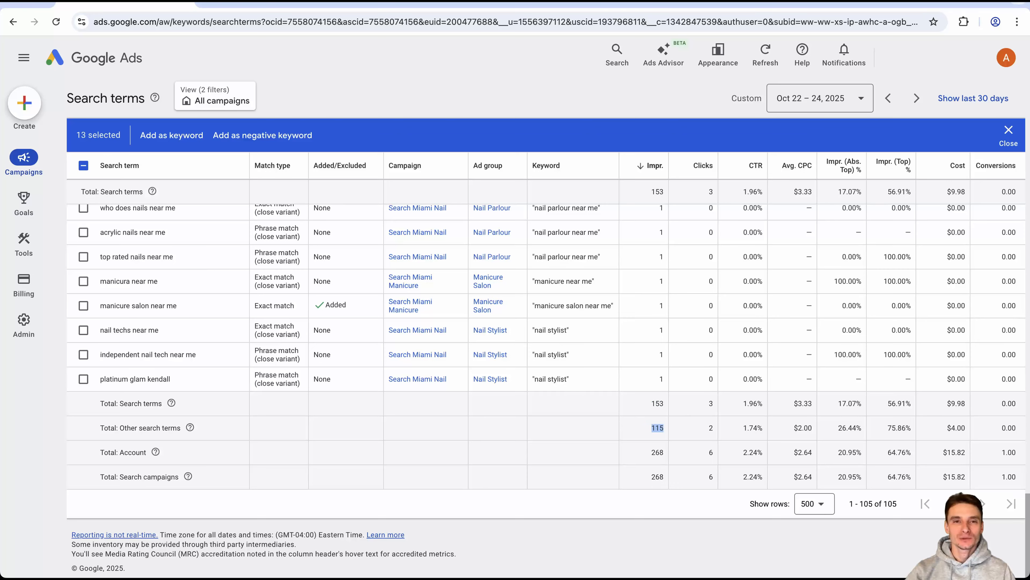
pyautogui.click(658, 427)
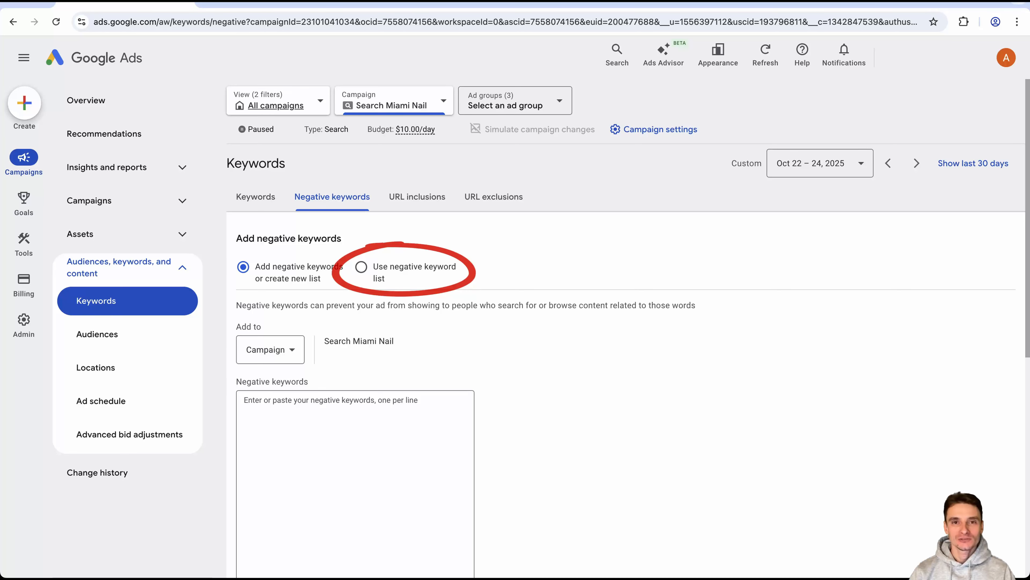
# Choose to use a negative keyword list for Search Miami Nail, and open the shared library's exclusion lists.
pyautogui.click(361, 267)
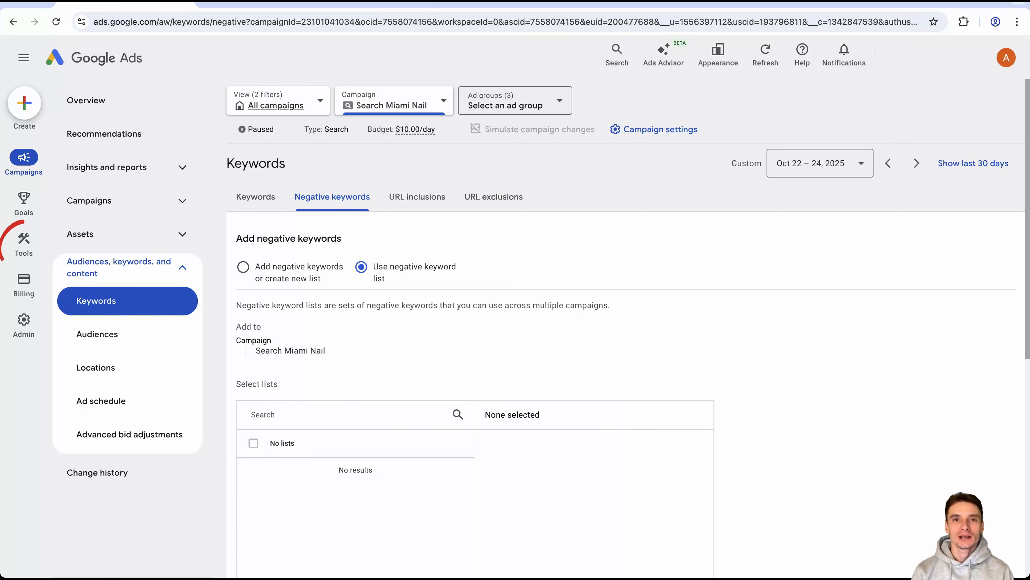
pyautogui.moveTo(24, 244)
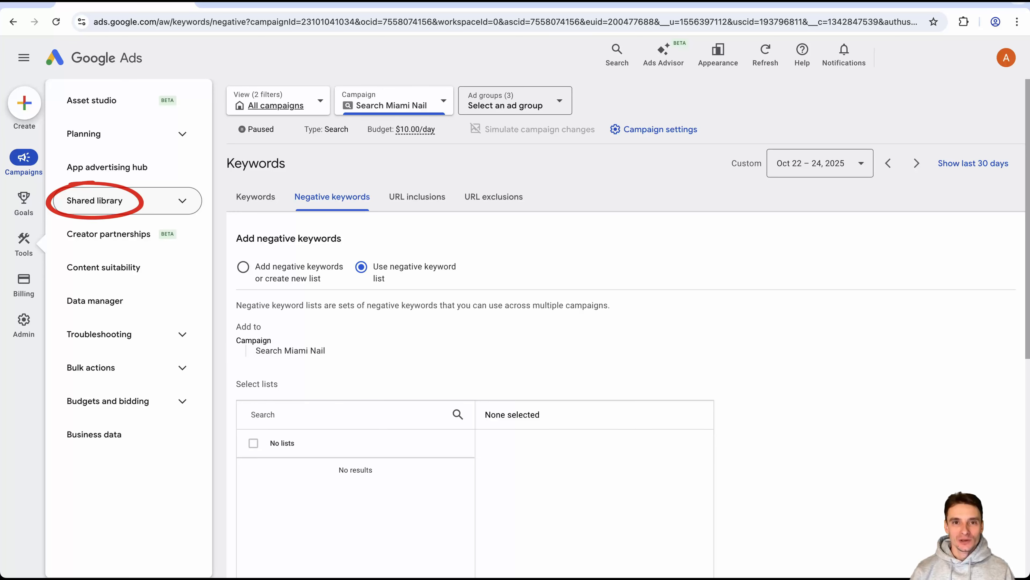
pyautogui.click(94, 200)
pyautogui.click(104, 267)
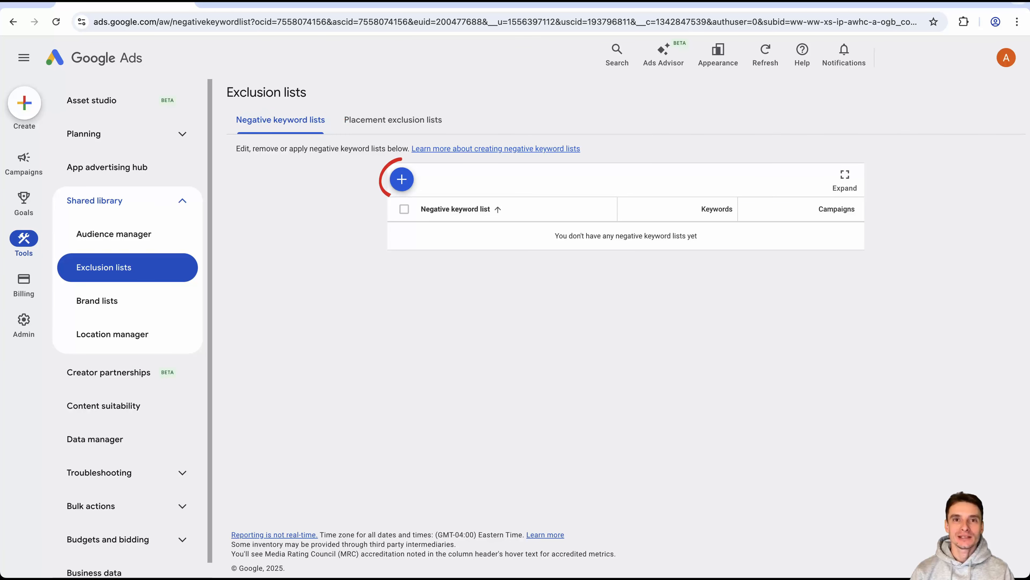
# Create and save a negative keyword list named Base Neg List containing the keywords "what" and "why".
pyautogui.click(402, 179)
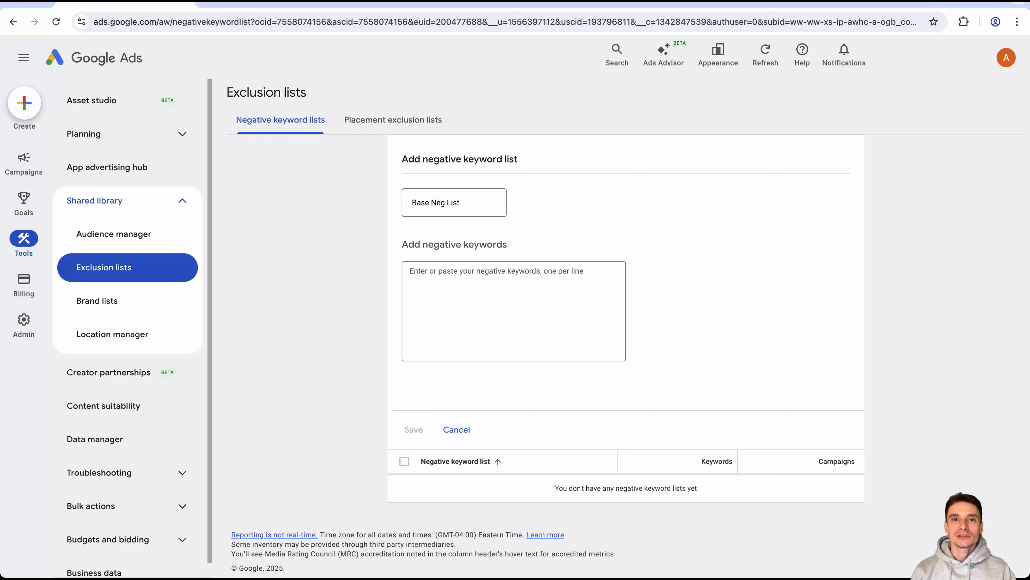
pyautogui.write('what')
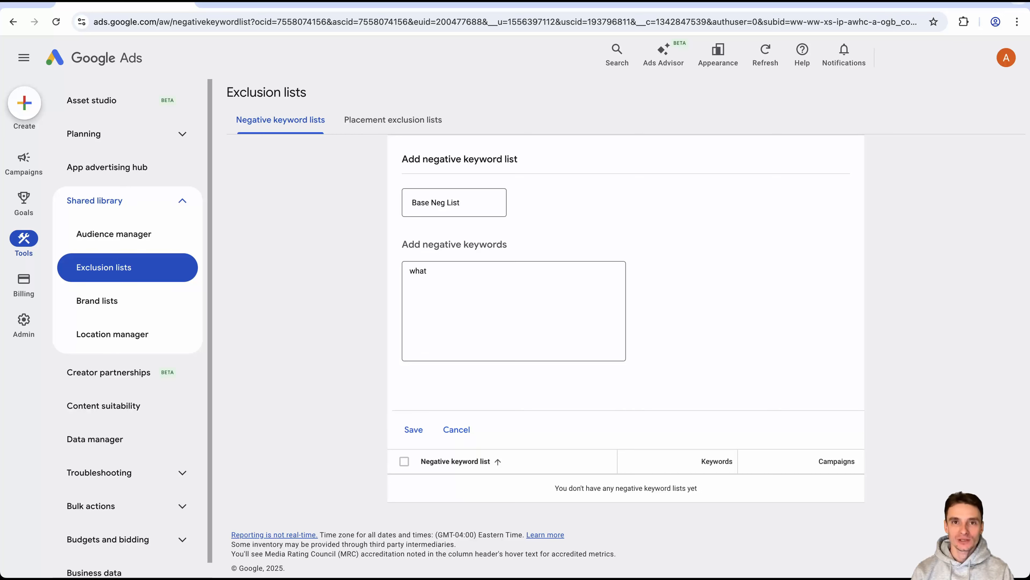
pyautogui.press('Return')
pyautogui.write('why')
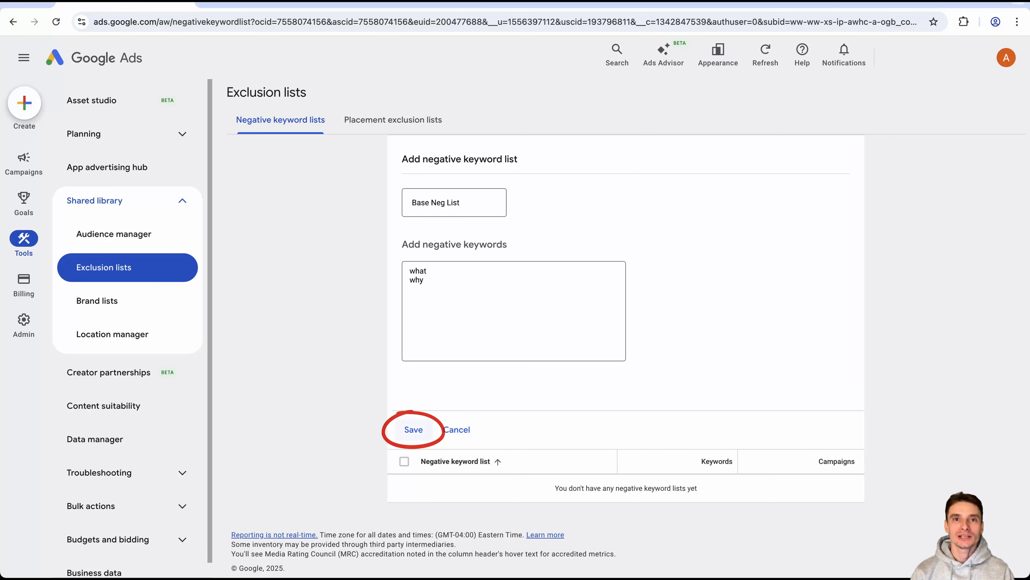
pyautogui.click(414, 429)
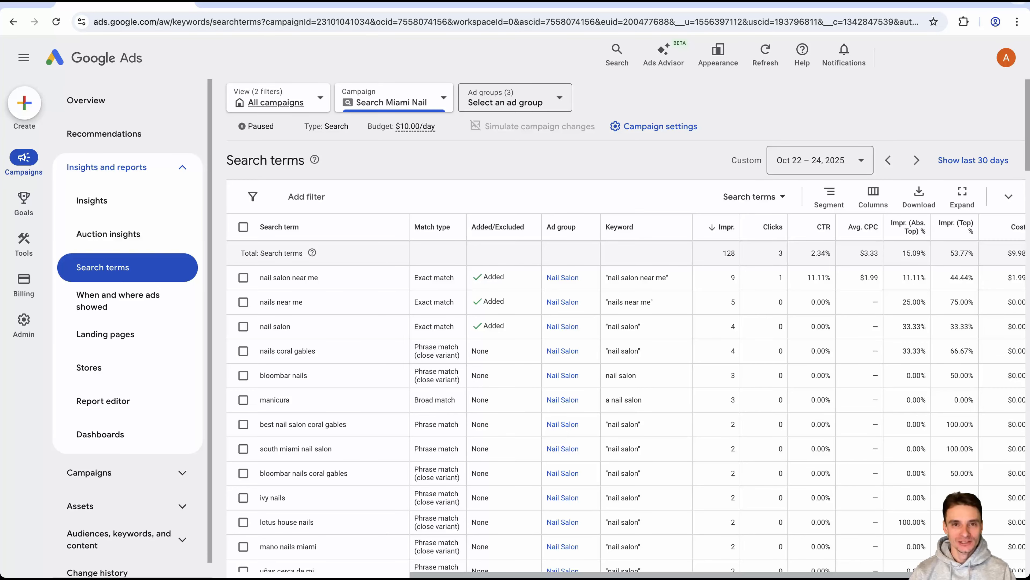
# Select the search term "how much does a gel manicure cost" and try the campaign and negative keyword list destinations for excluding it.
pyautogui.scroll(-5, 624, 365)
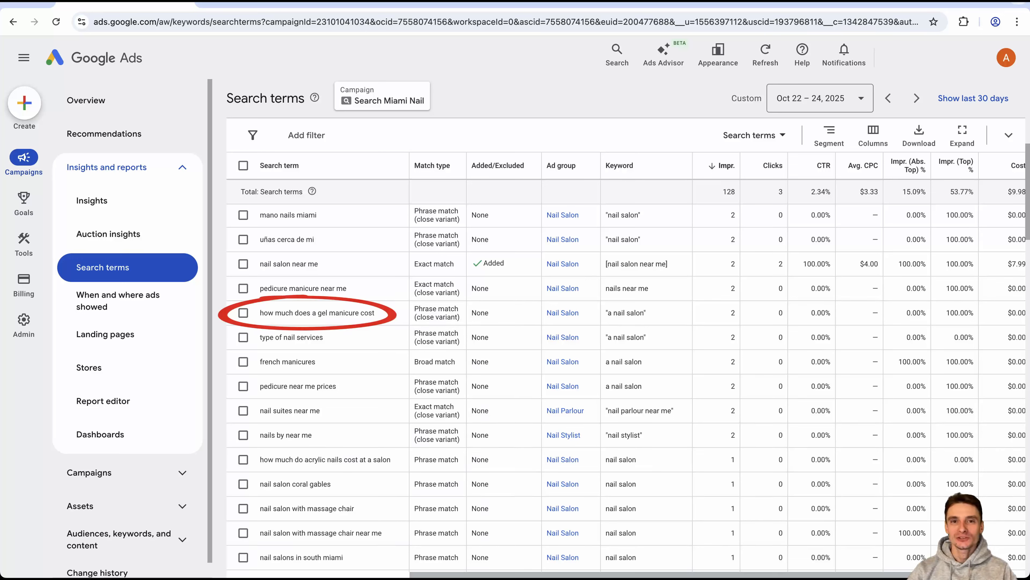
pyautogui.click(244, 313)
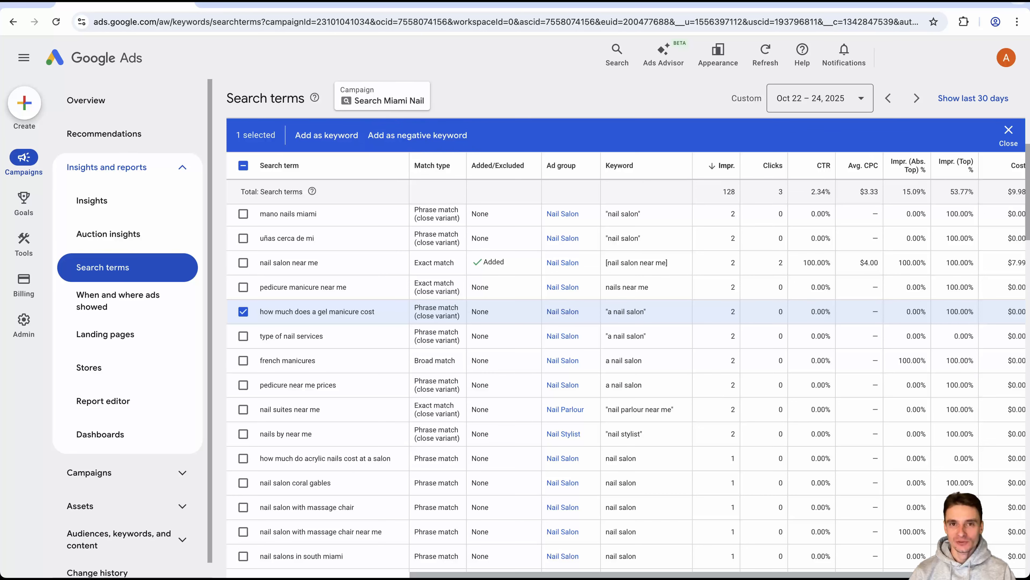
pyautogui.click(418, 135)
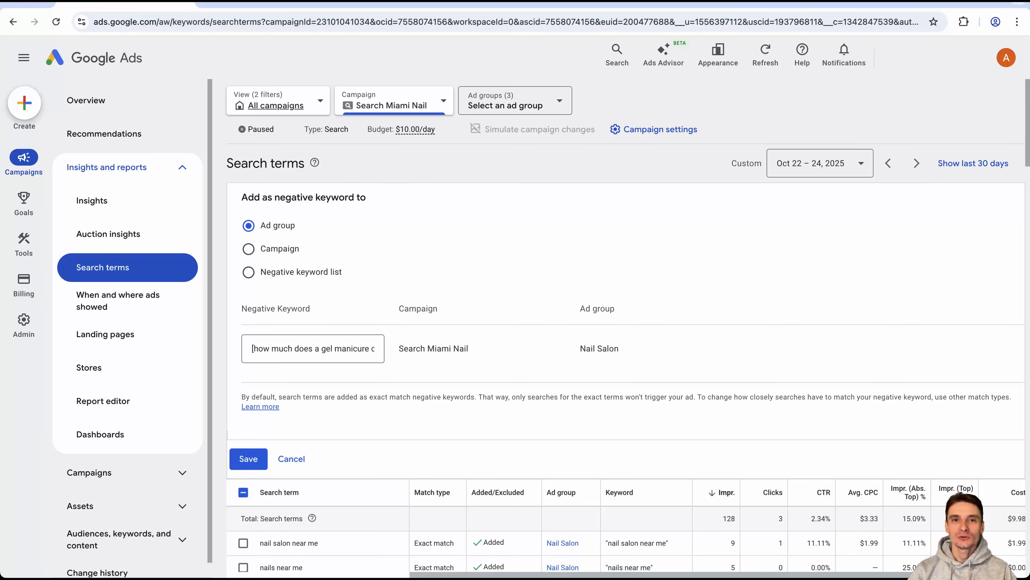
pyautogui.click(249, 249)
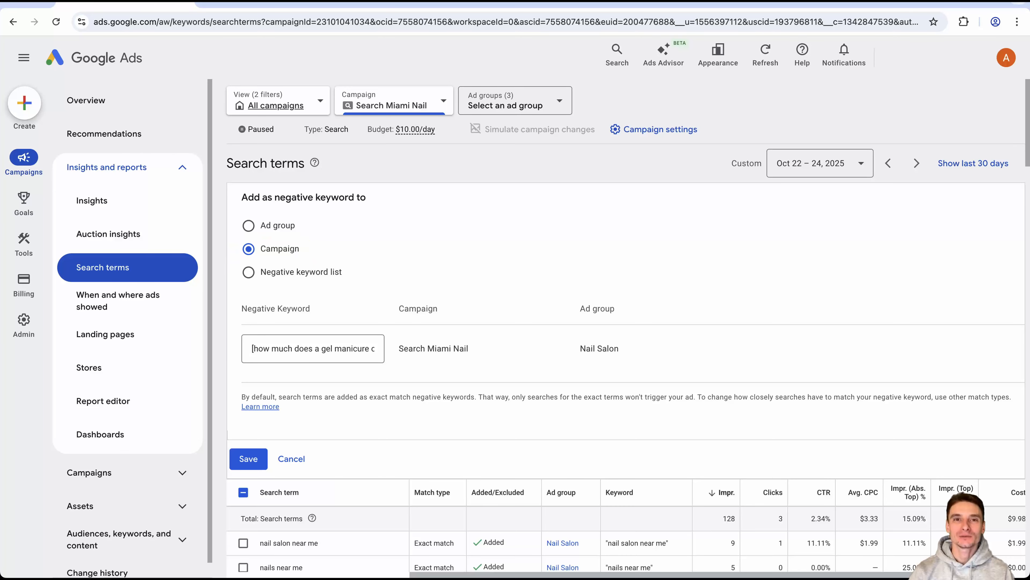
pyautogui.click(249, 271)
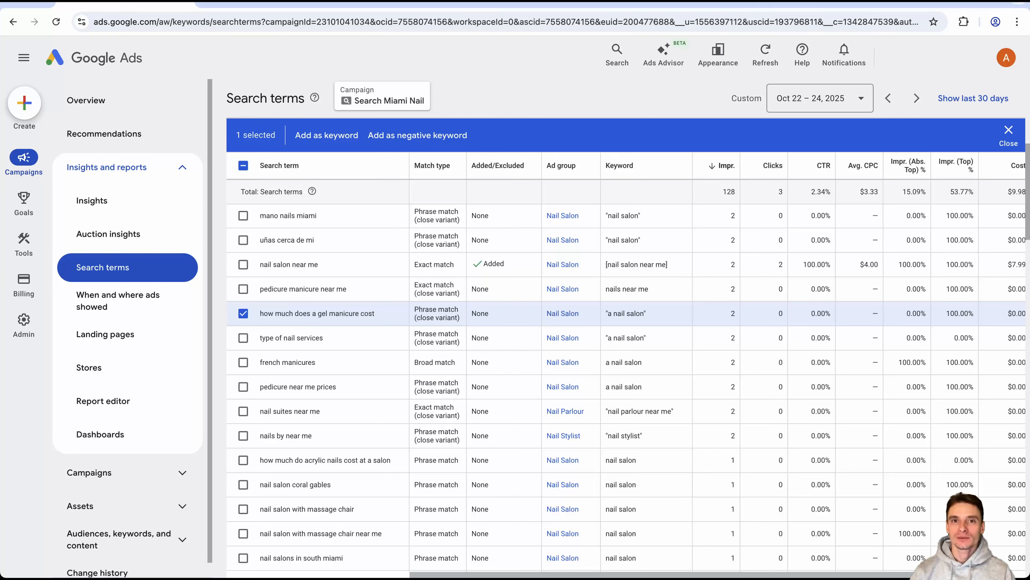
# Write "how" in the blank text note and select the search term "how much do acrylic nails cost at a salon".
pyautogui.tripleClick(325, 460)
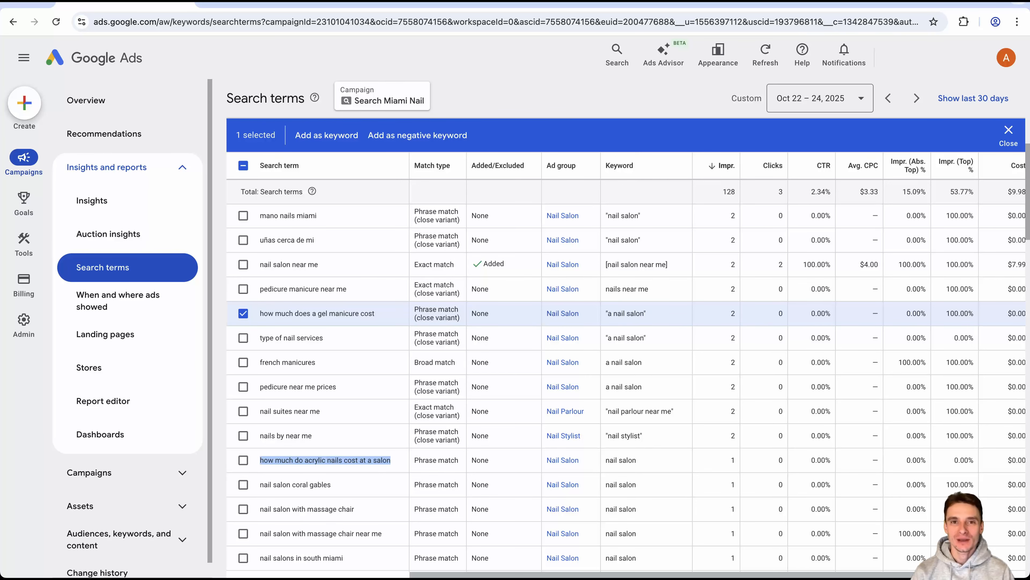
pyautogui.press('super+Tab')
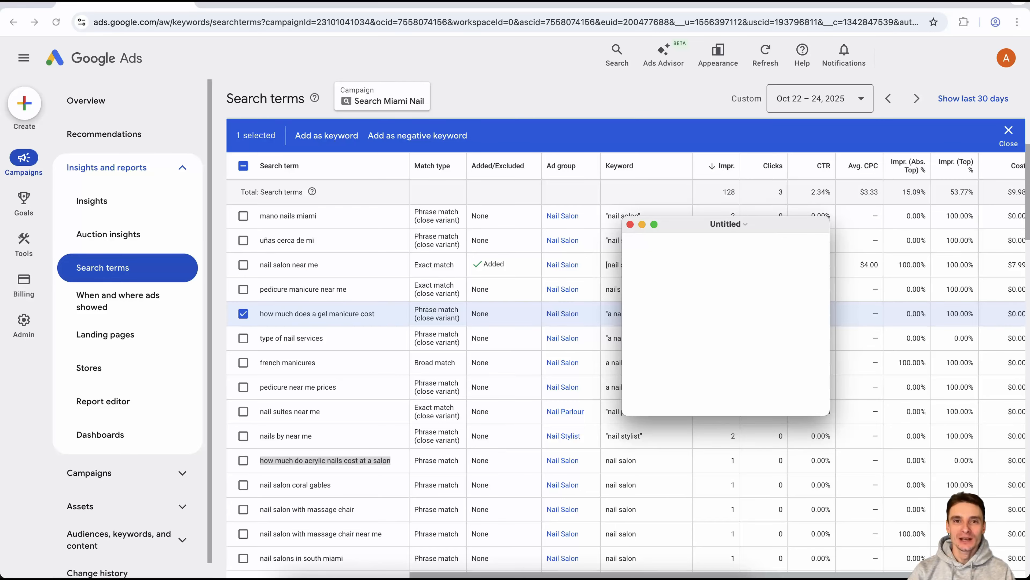
pyautogui.write('how')
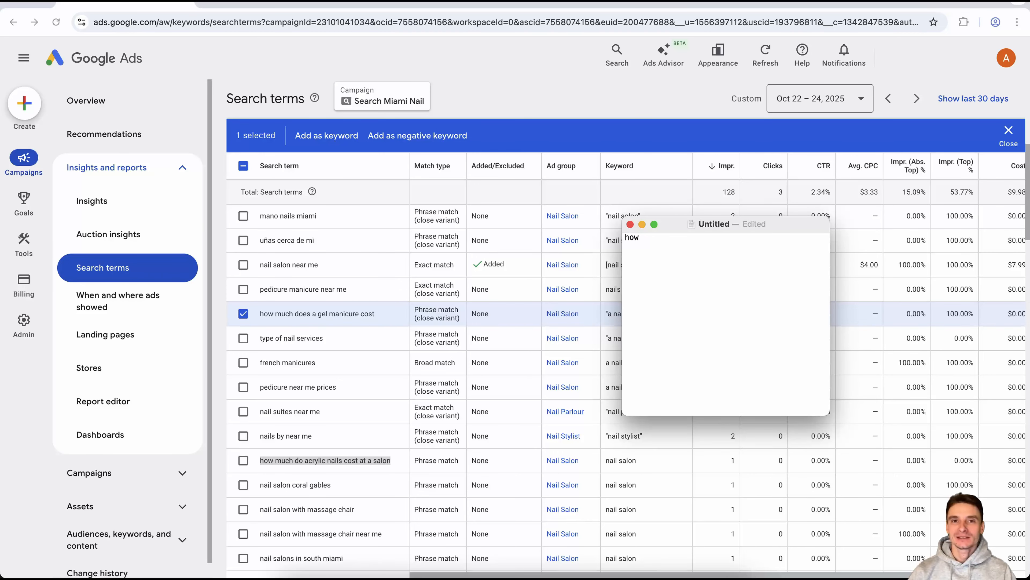
pyautogui.click(243, 460)
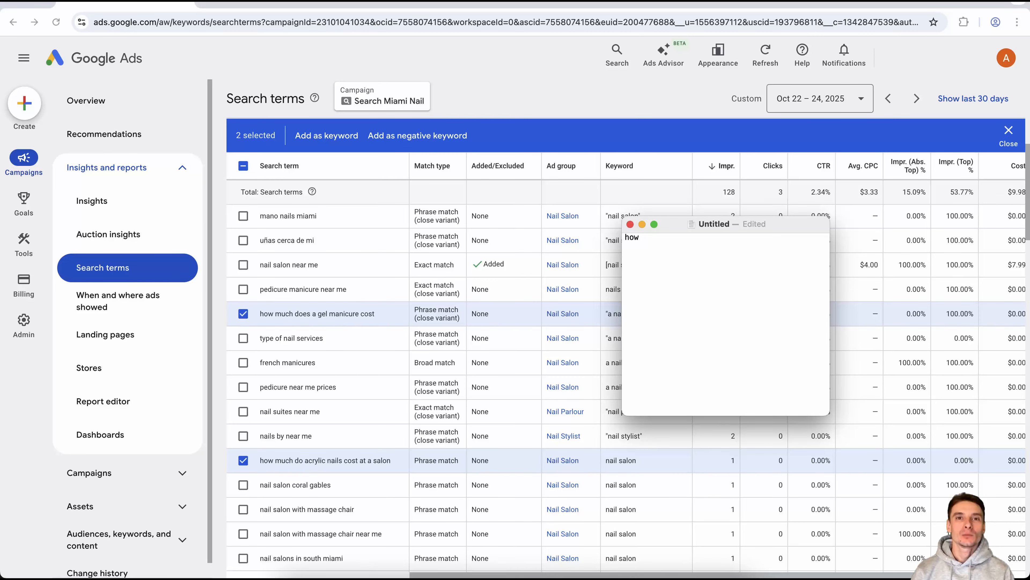
# Select the search term "uñas cerca de mi" and copy its word "uñas" onto a new line of the text note.
pyautogui.click(243, 240)
pyautogui.doubleClick(268, 240)
pyautogui.press('super+c')
pyautogui.press('Return')
pyautogui.press('super+v')
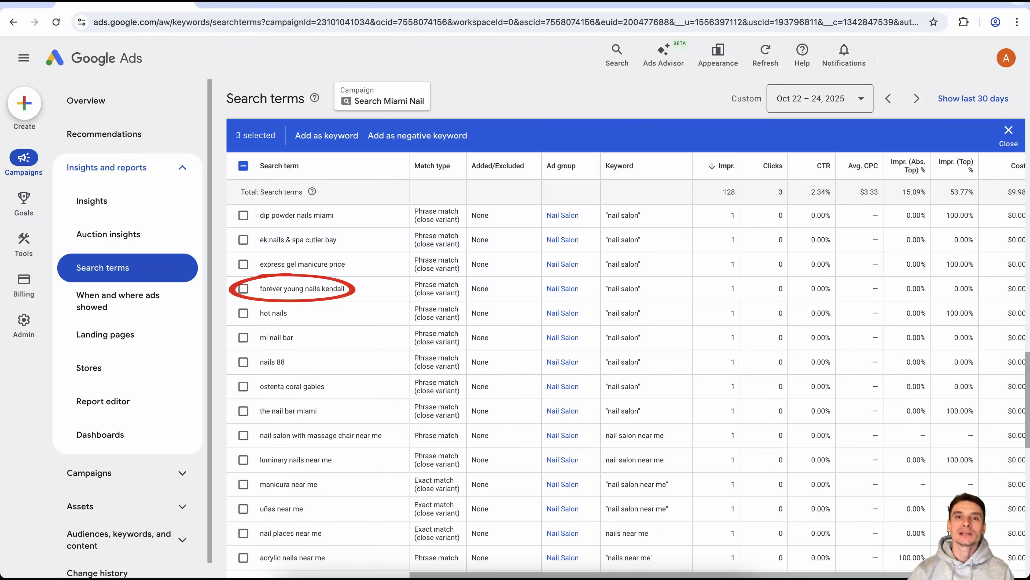
# Select the search term "forever young nails kendall" and copy its words "forever young" into the text note.
pyautogui.click(243, 288)
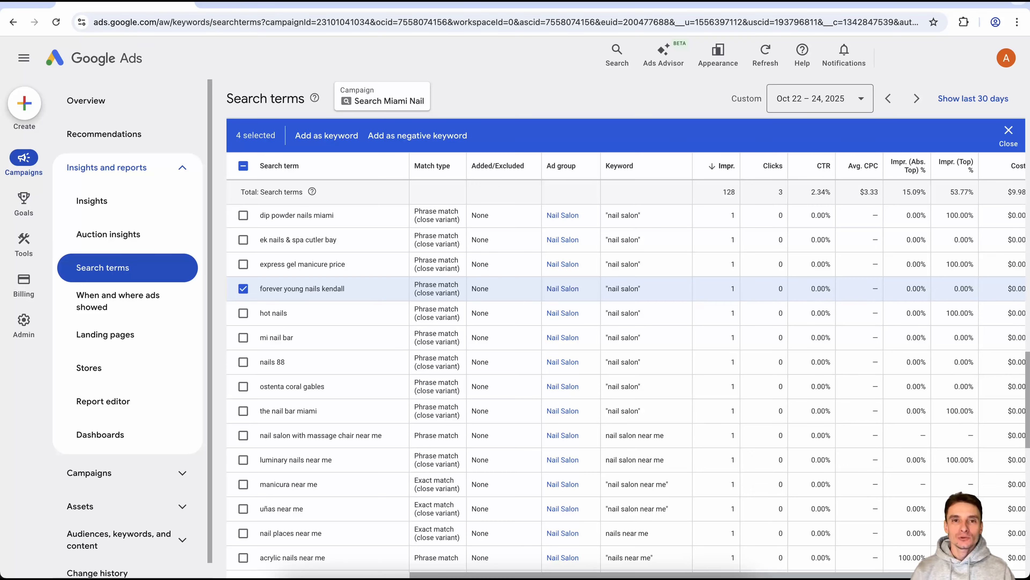
pyautogui.doubleClick(271, 288)
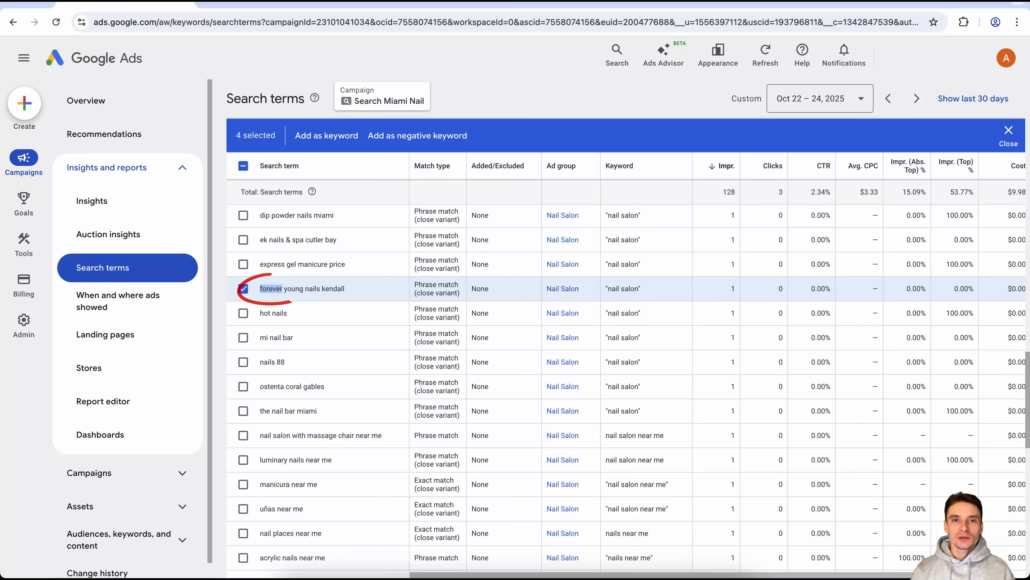
pyautogui.doubleClick(294, 289)
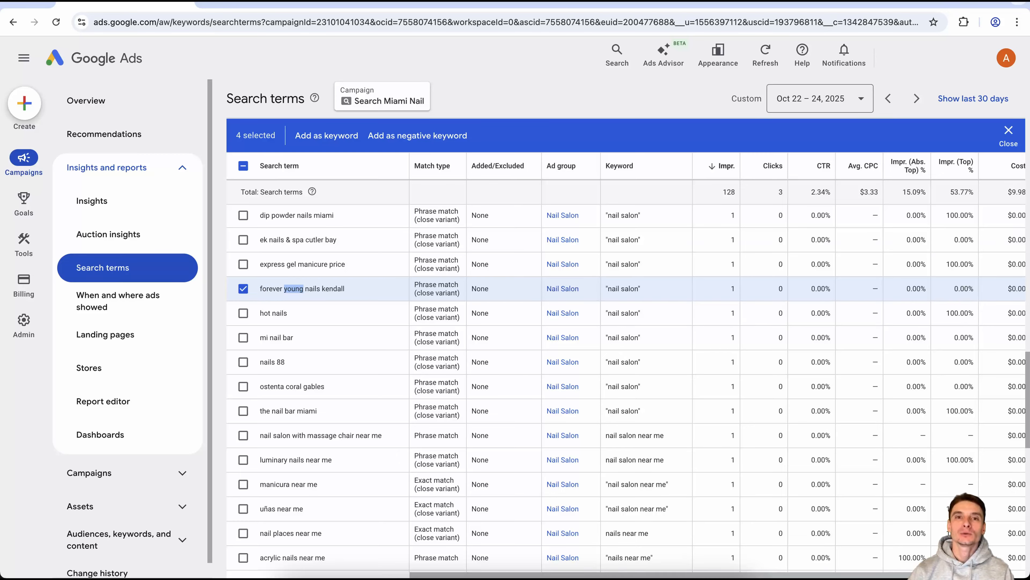
pyautogui.moveTo(303, 288); pyautogui.dragTo(261, 289)
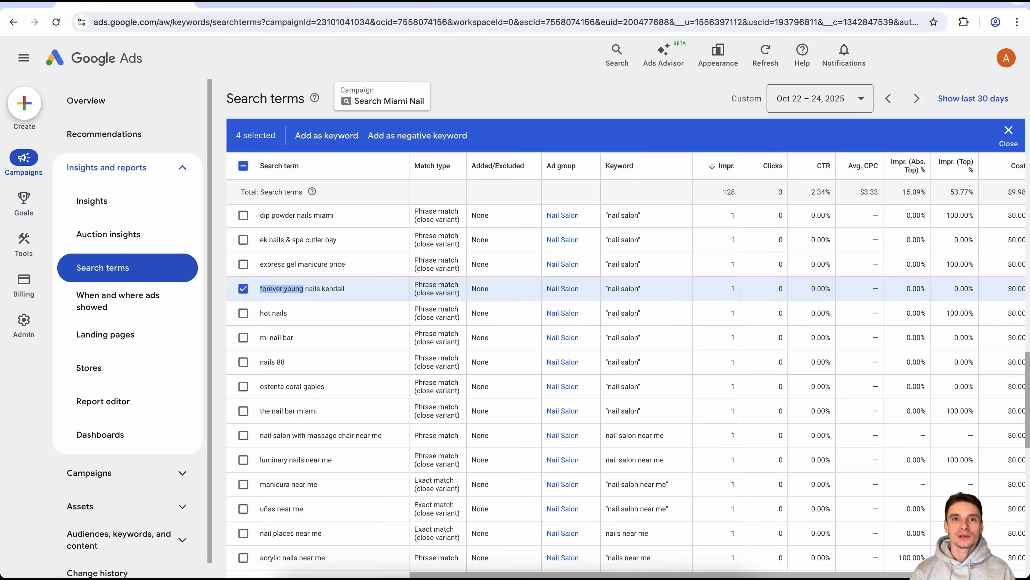
pyautogui.press('super+Tab')
pyautogui.press('super+v')
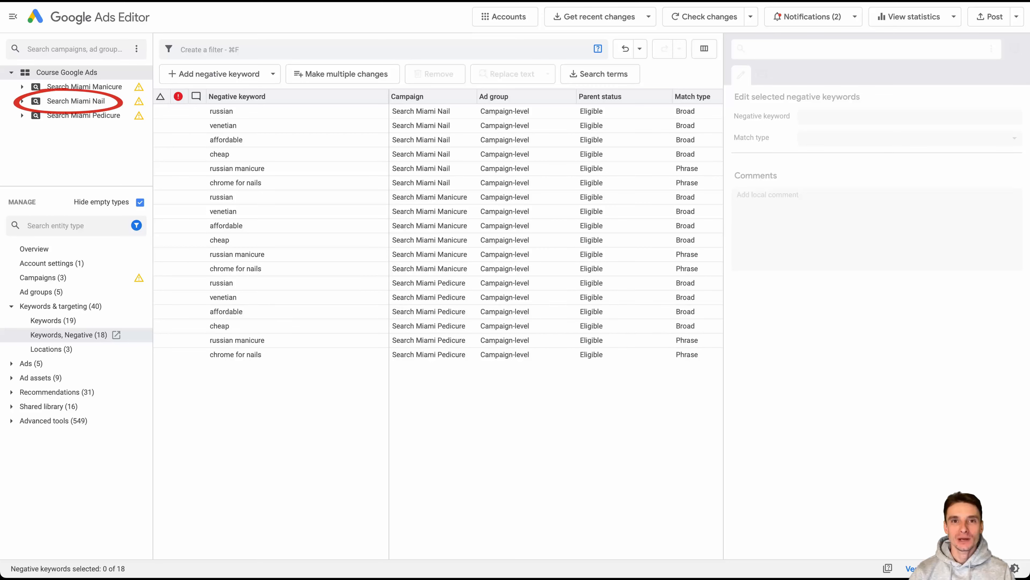
# Show the Search Miami Nail campaign's negative keywords in Google Ads Editor and copy "forever young" from the text note.
pyautogui.click(76, 101)
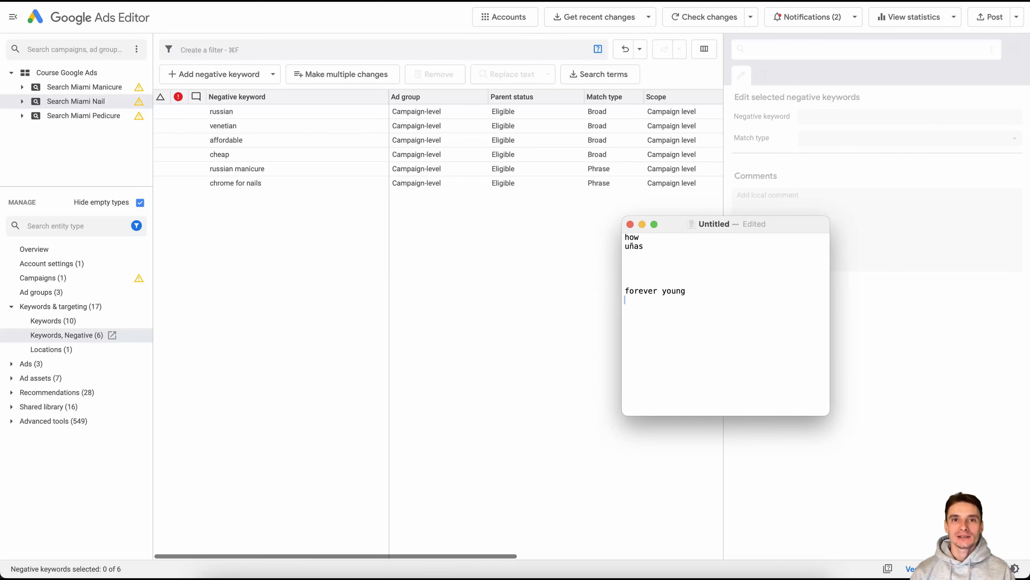
pyautogui.hotkey('shift', 'Up')
pyautogui.press('super+Tab')
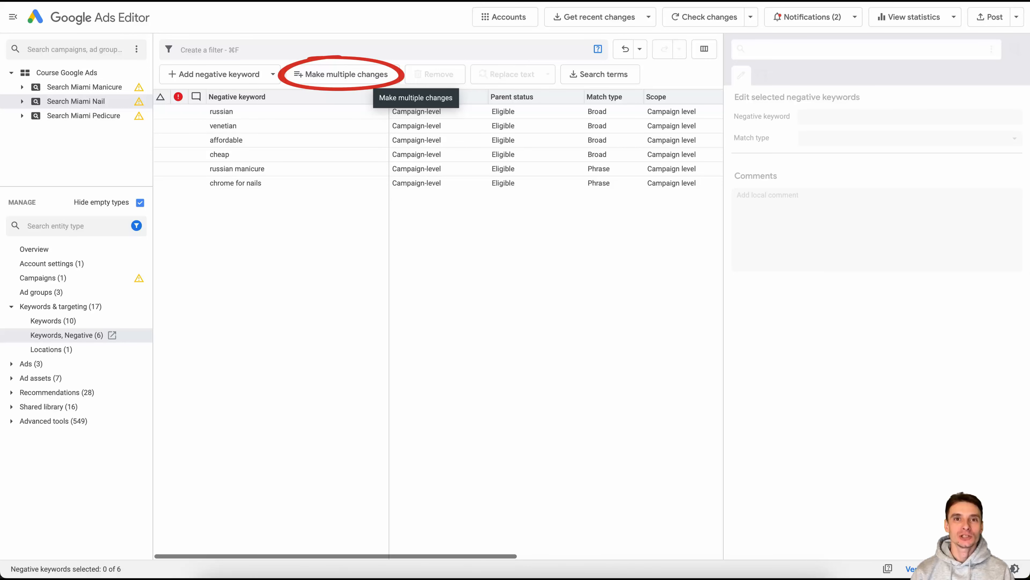
# Start a bulk change that adds campaign-level negative keywords, with Search Miami Nail as the only destination.
pyautogui.click(371, 78)
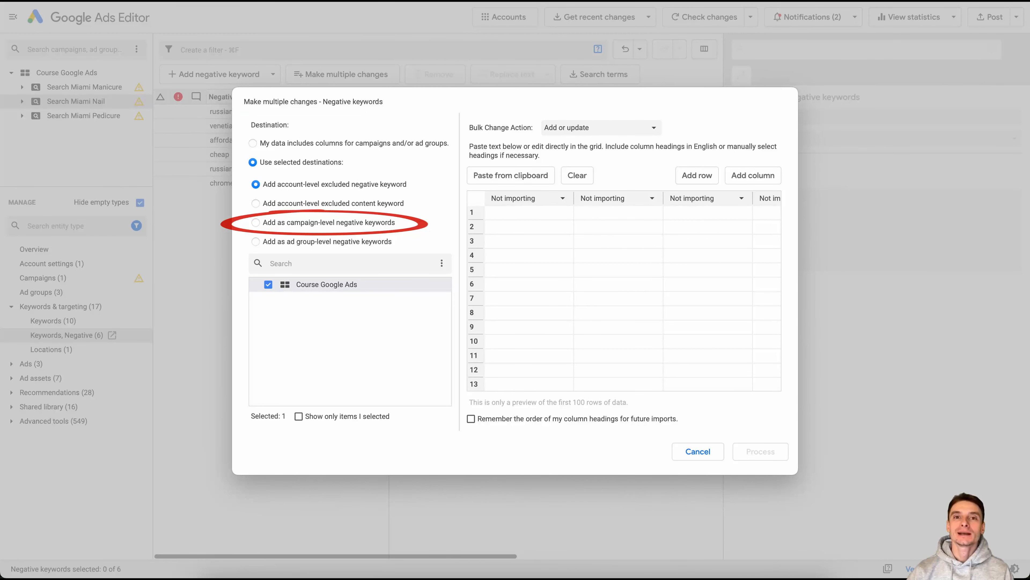
pyautogui.click(256, 222)
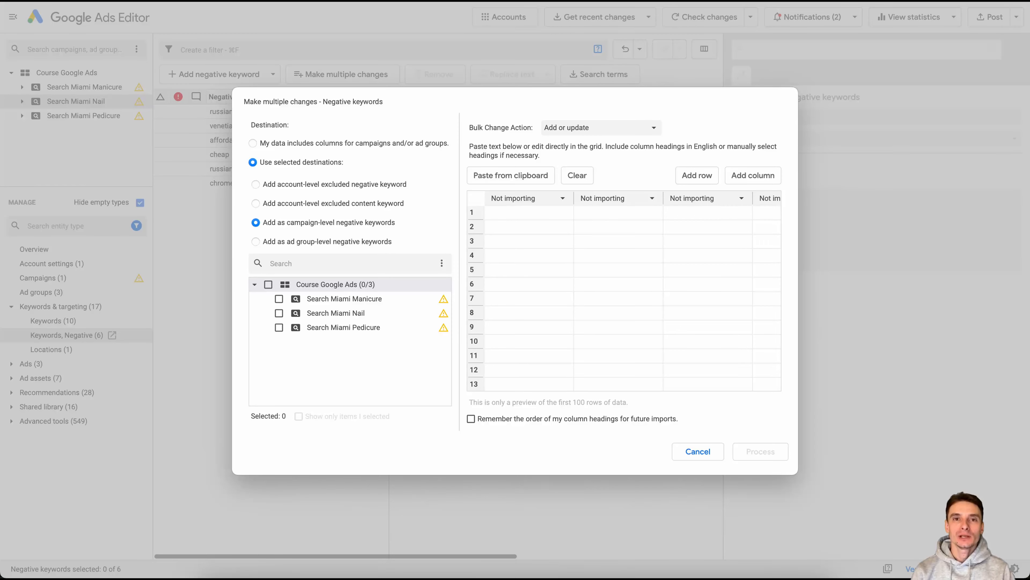
pyautogui.click(279, 313)
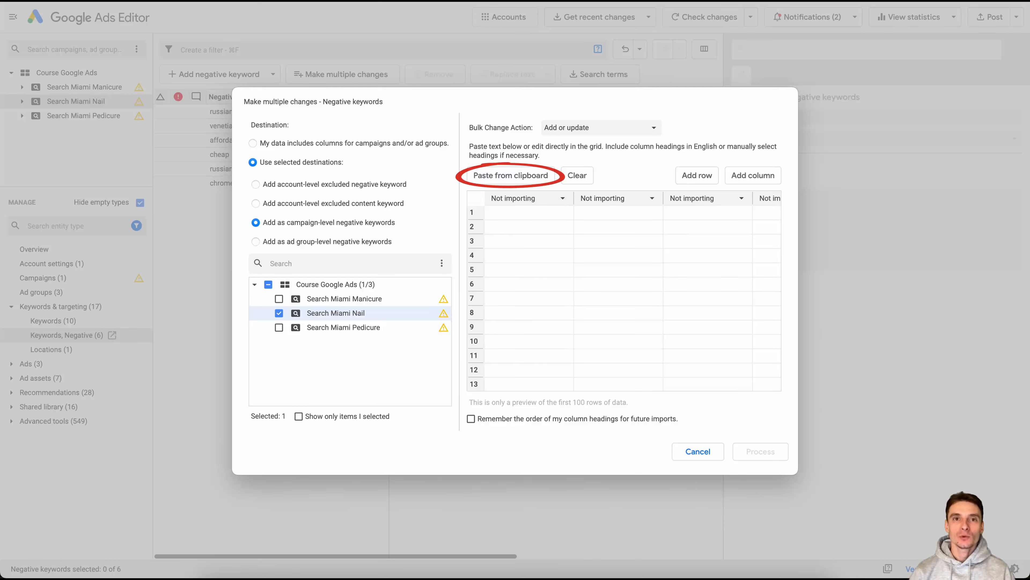
# Paste the copied "forever young" into the bulk change grid, set its column heading to Keyword, and process the change.
pyautogui.click(511, 176)
pyautogui.click(528, 198)
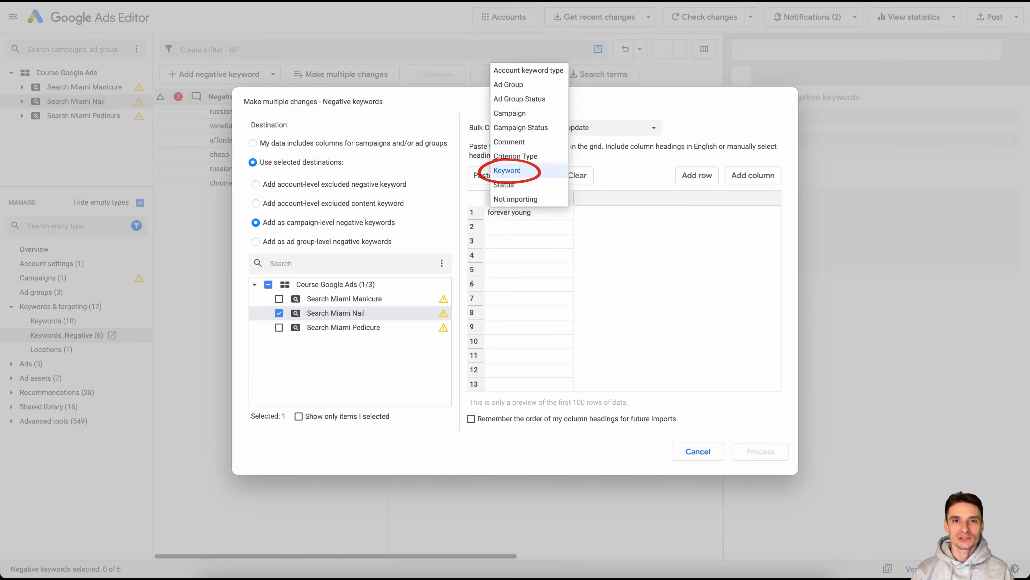
pyautogui.click(507, 170)
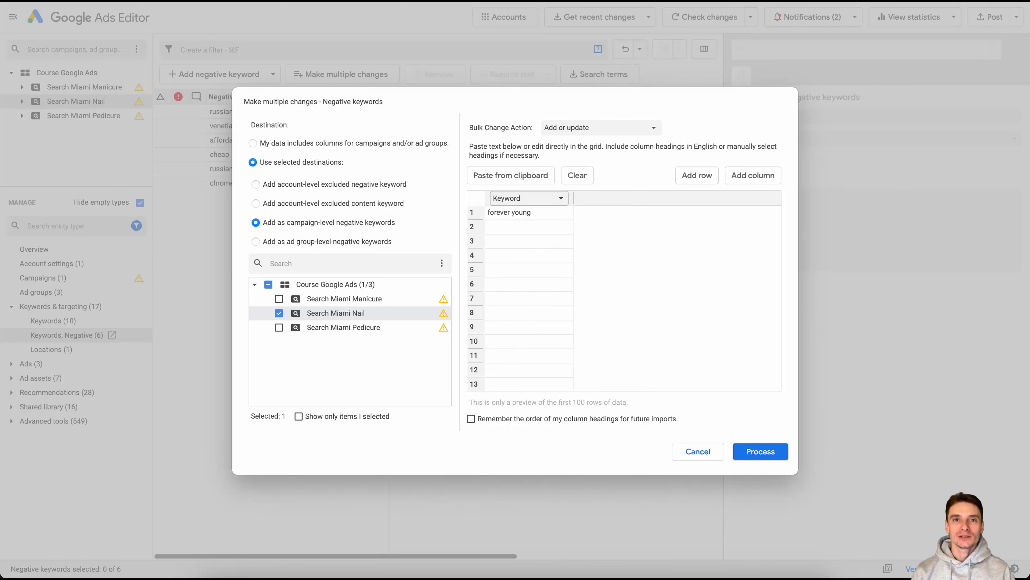
pyautogui.click(761, 451)
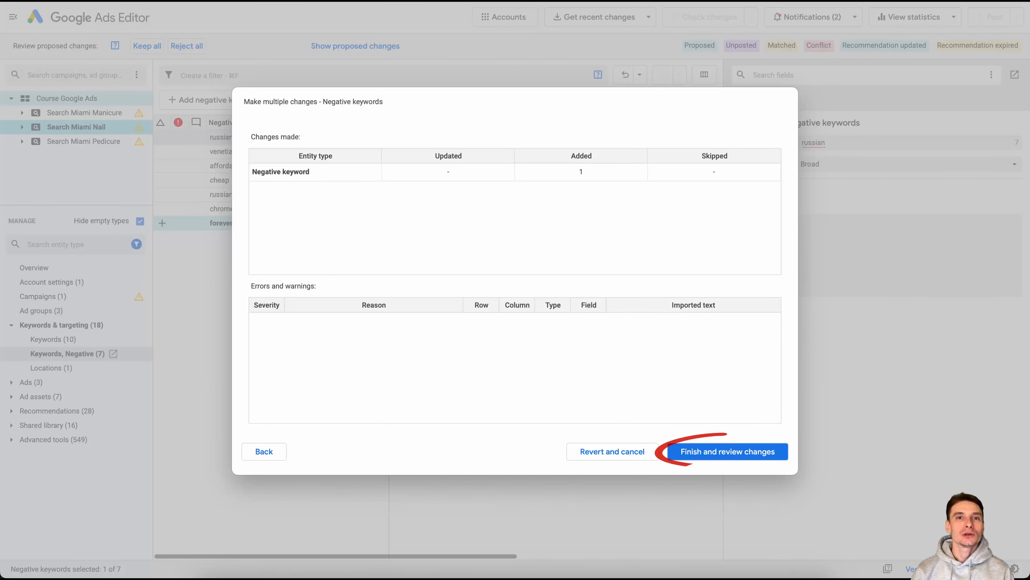
# Finish the bulk change, set the match type of the negative keyword "forever young" to Phrase, and keep the proposed changes.
pyautogui.click(727, 451)
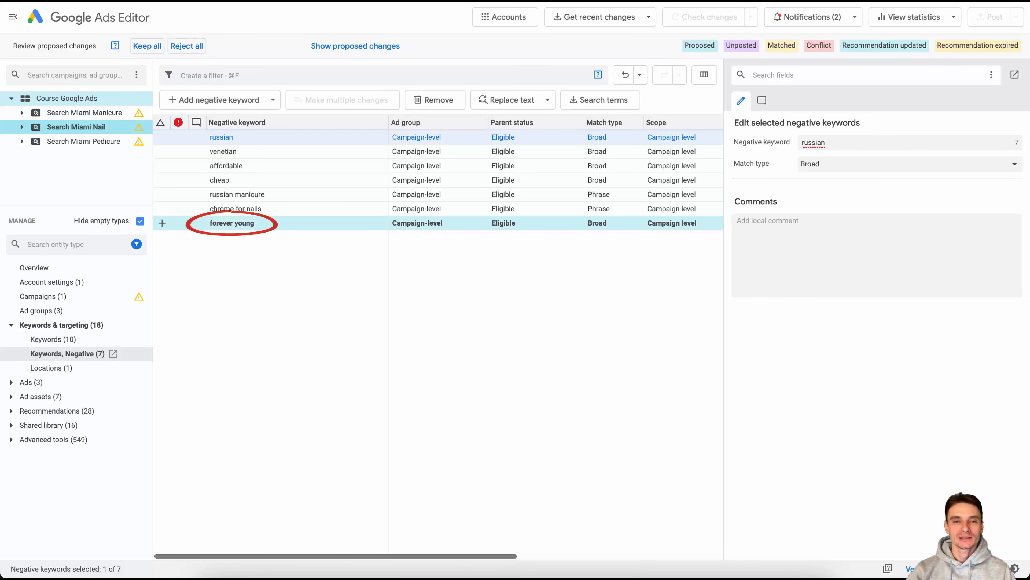
pyautogui.click(233, 222)
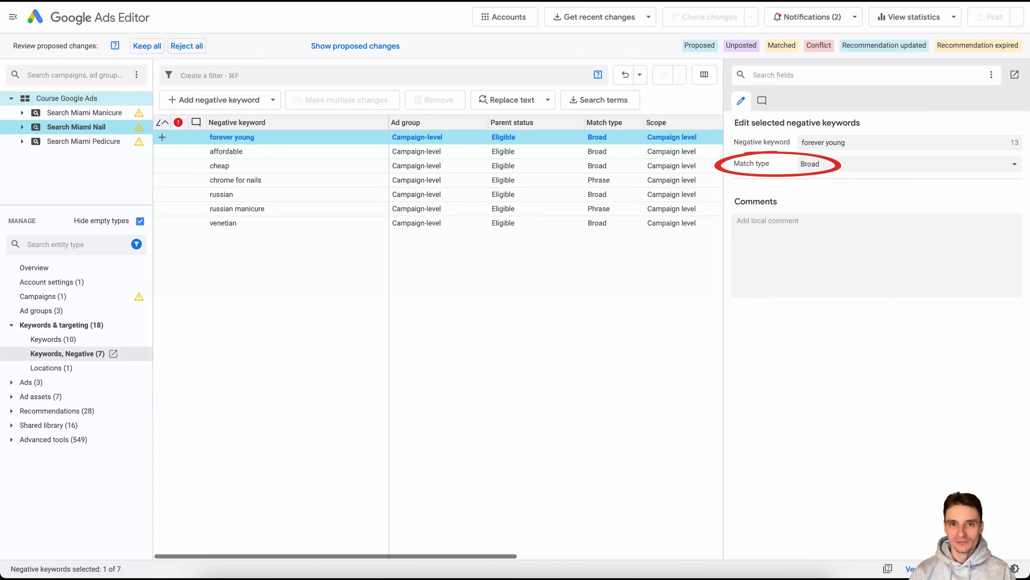
pyautogui.click(910, 164)
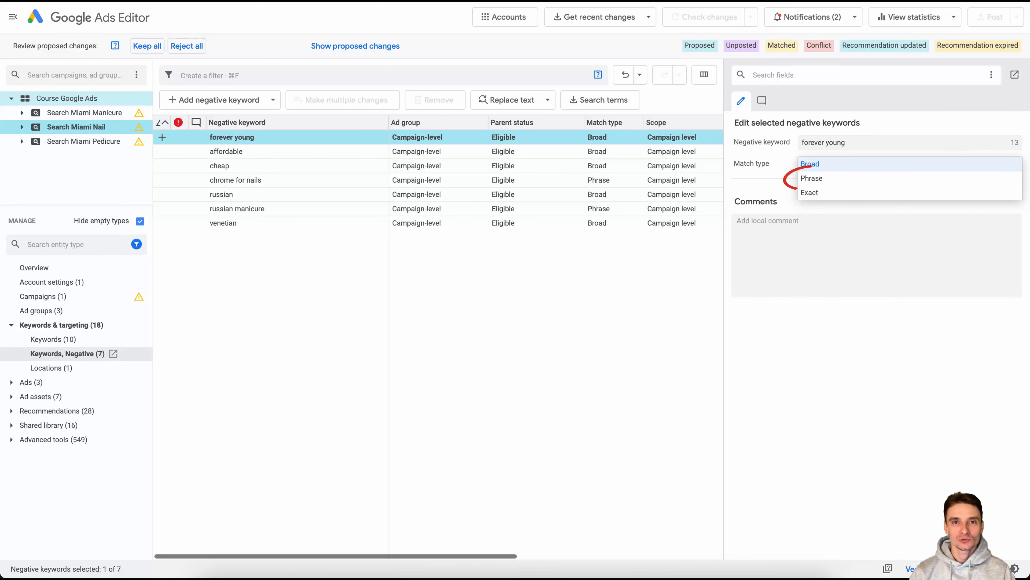
pyautogui.click(812, 179)
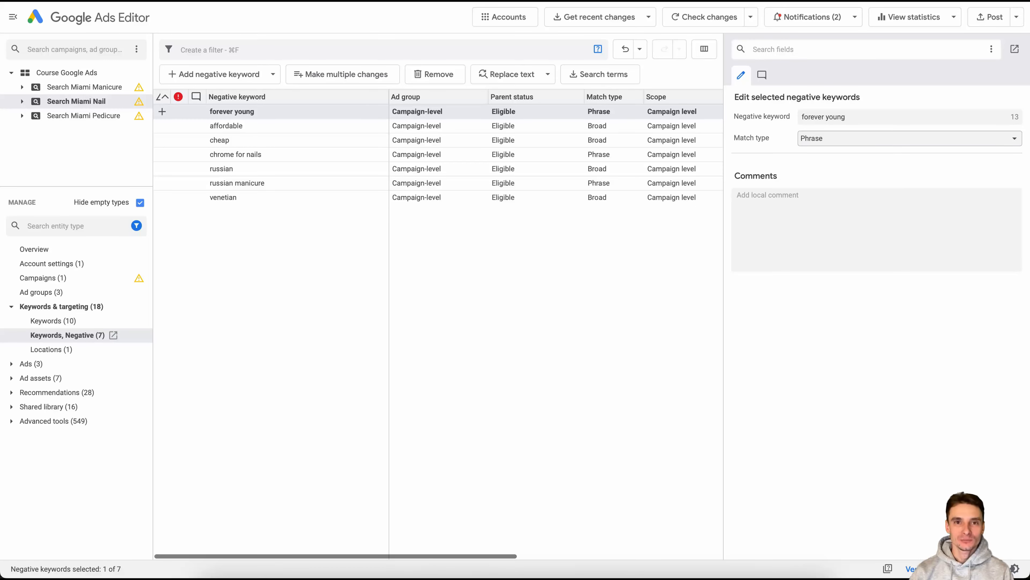
# Copy "how" and "uñas" from the text note, bulk-add them as campaign-level negative keywords to Search Miami Nail, and keep all proposed changes.
pyautogui.press('super+Tab')
pyautogui.moveTo(644, 247); pyautogui.dragTo(625, 236)
pyautogui.press('super+c')
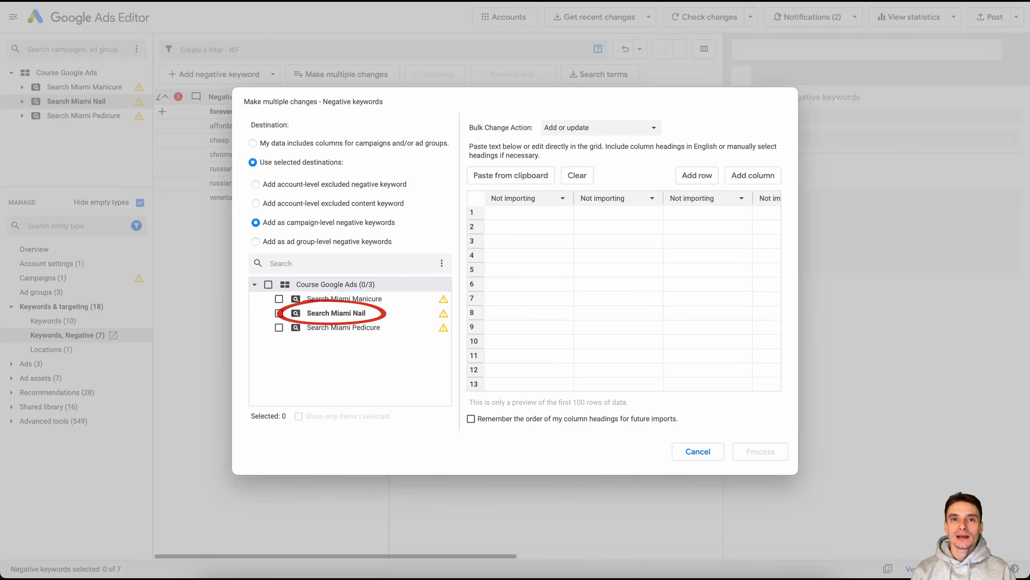
pyautogui.click(278, 313)
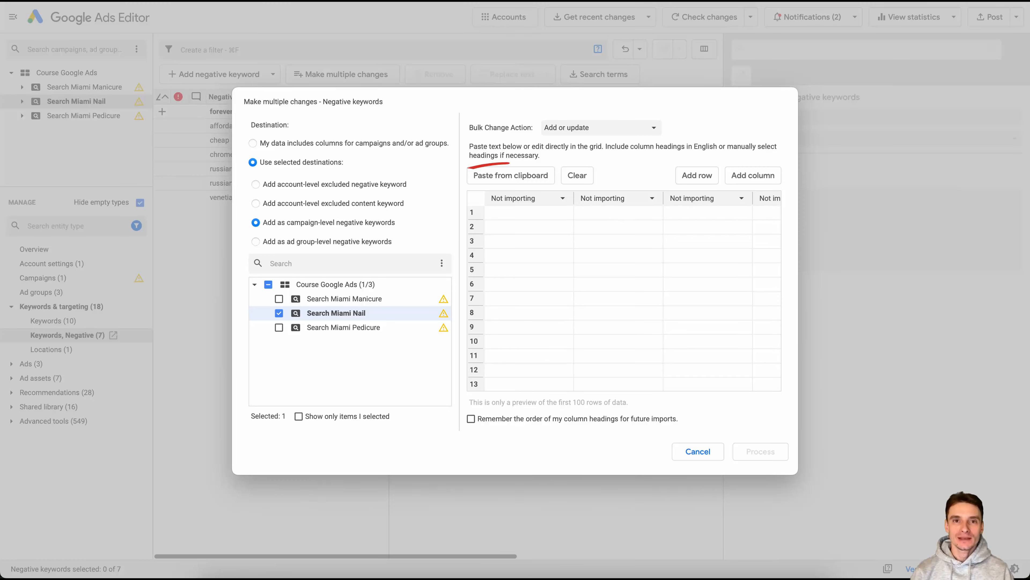
pyautogui.click(510, 175)
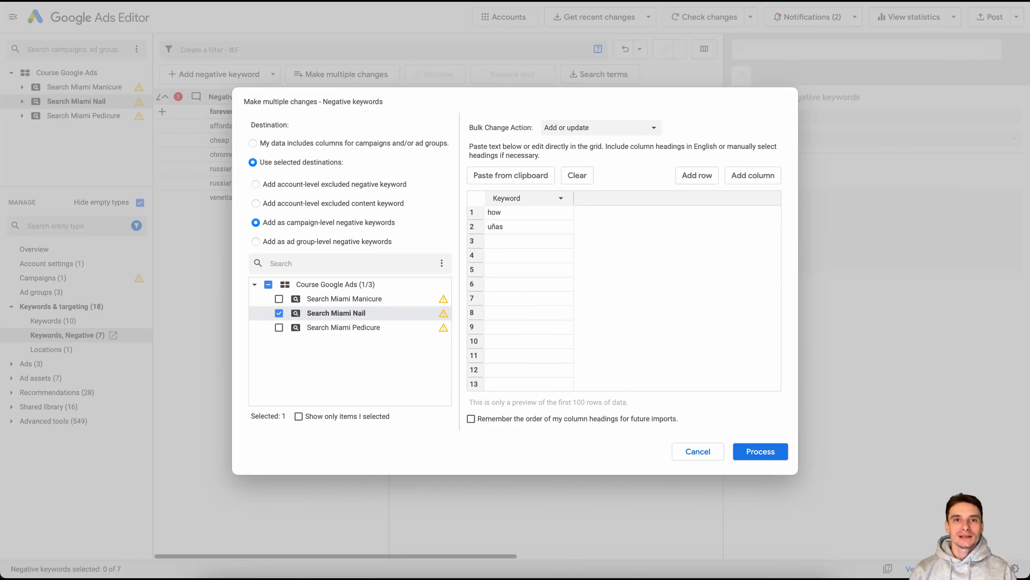
pyautogui.click(761, 451)
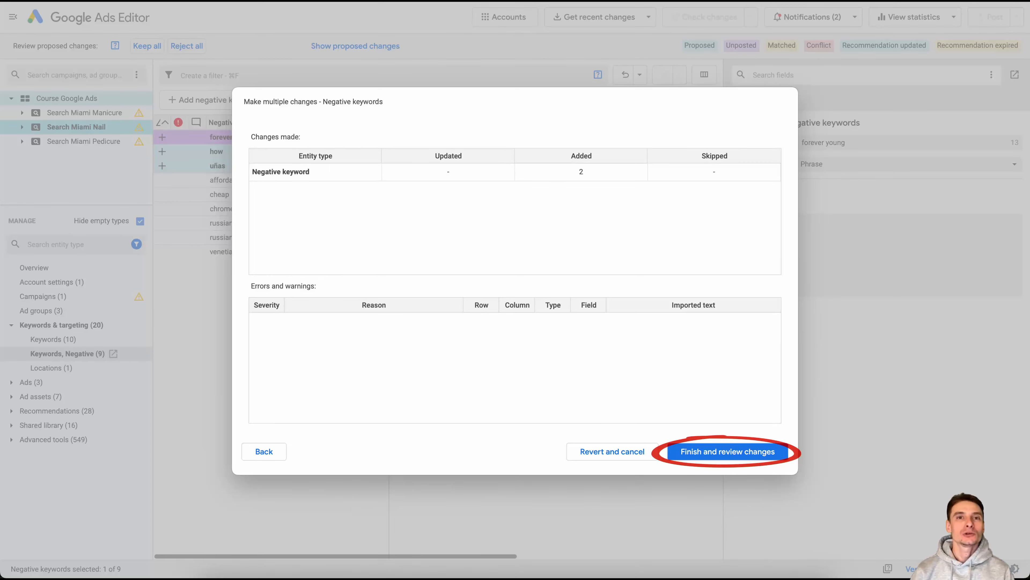
pyautogui.click(728, 451)
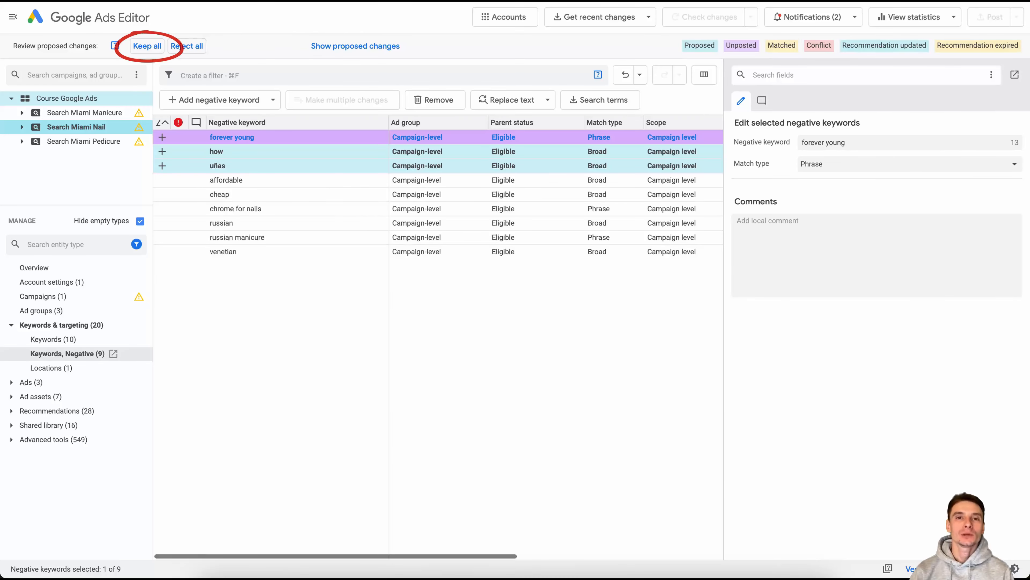
pyautogui.click(147, 46)
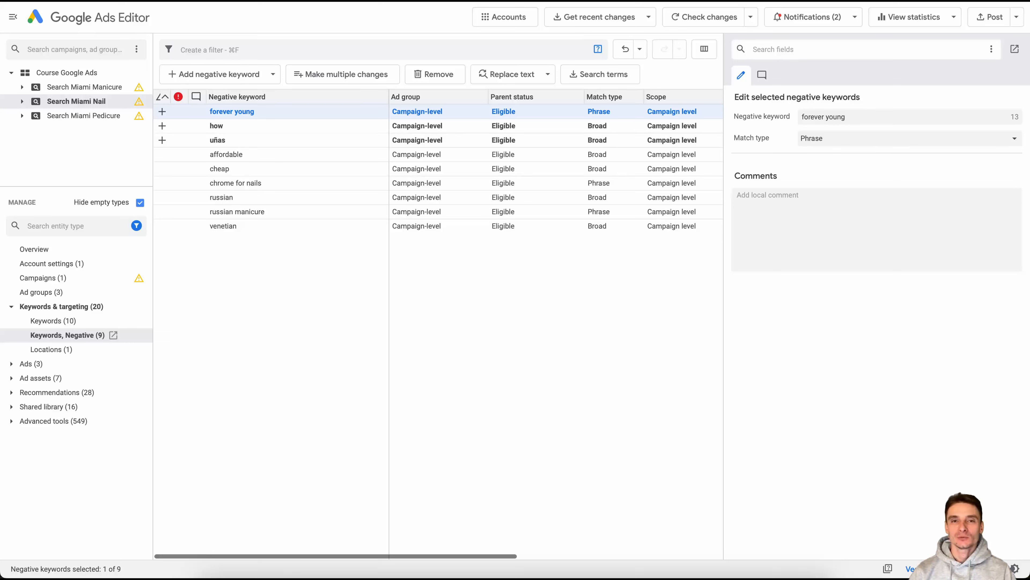
# Copy the negative keywords "forever young", "how" and "uñas" from Search Miami Nail into Search Miami Manicure at campaign level.
pyautogui.keyDown('shift'); pyautogui.click(218, 140); pyautogui.keyUp('shift')
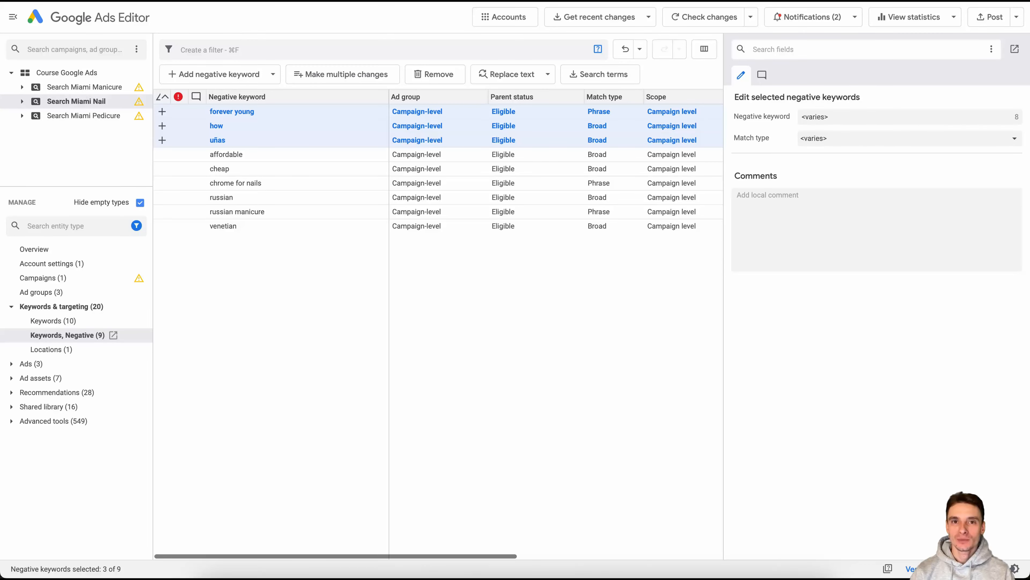
pyautogui.click(84, 87)
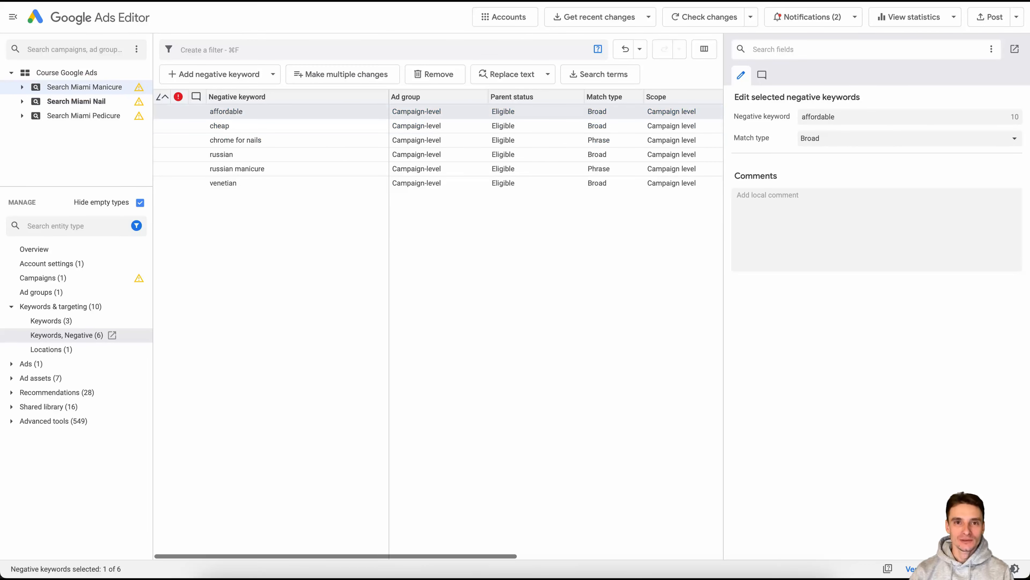
pyautogui.press('super+v')
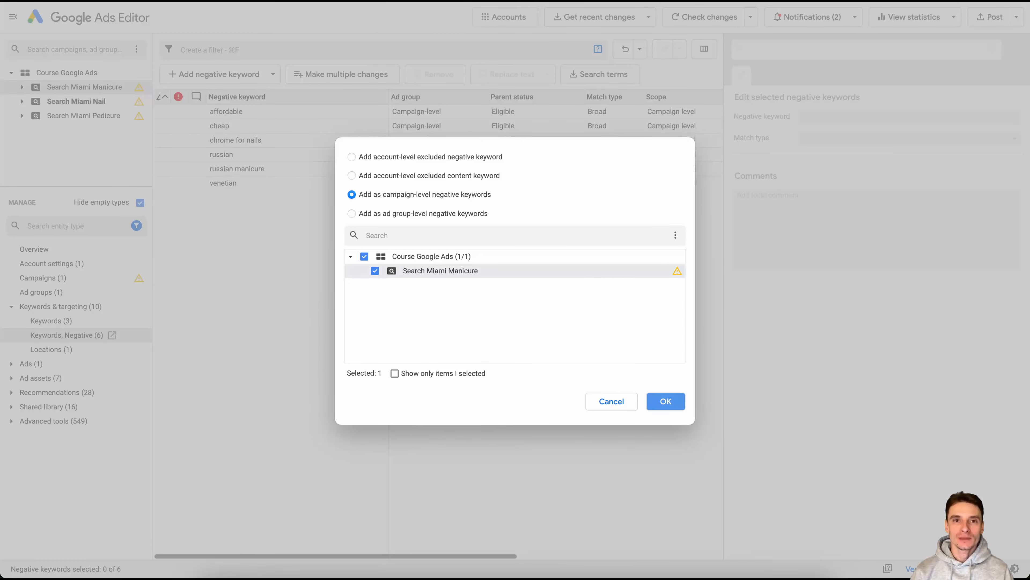
pyautogui.click(666, 400)
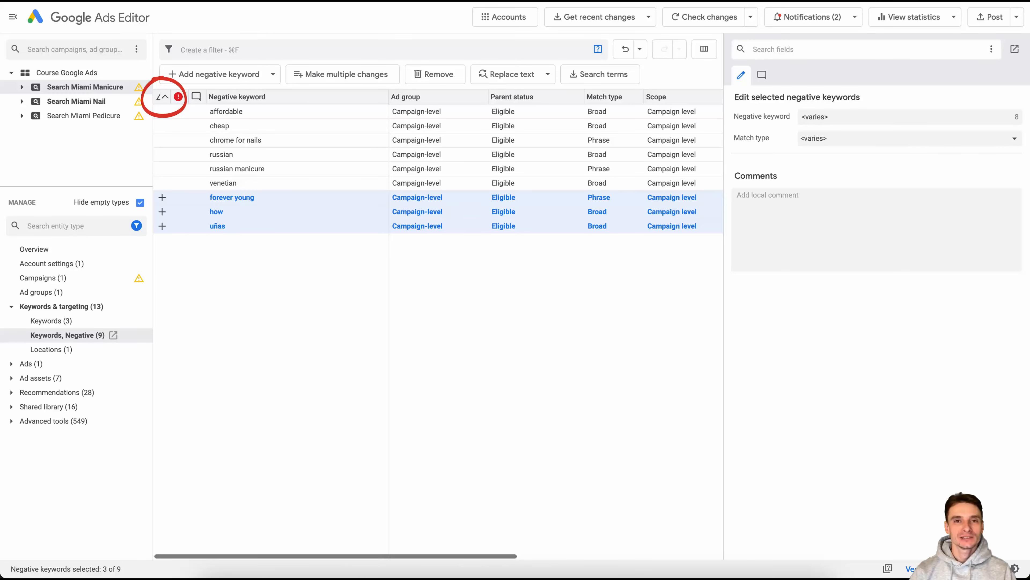
# Sort Search Miami Nail's negative keywords by name and copy all of them into Search Miami Pedicure at campaign level.
pyautogui.click(77, 102)
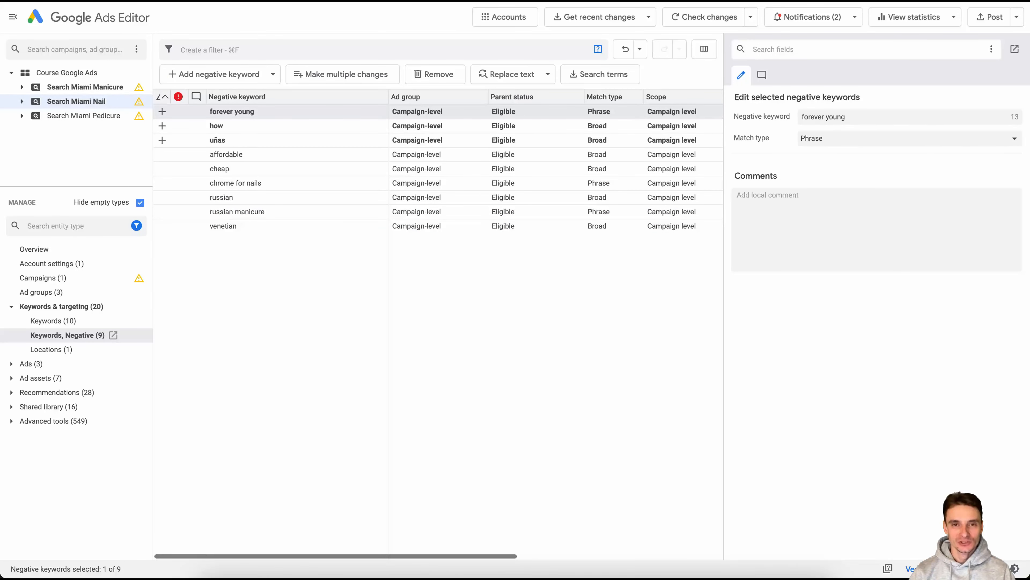
pyautogui.keyDown('shift'); pyautogui.click(218, 140); pyautogui.keyUp('shift')
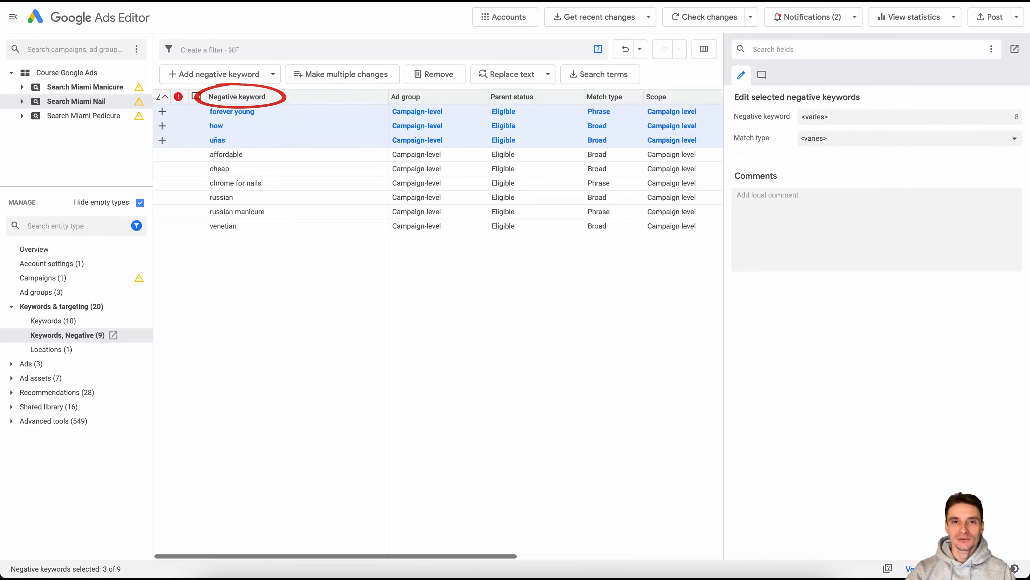
pyautogui.click(237, 98)
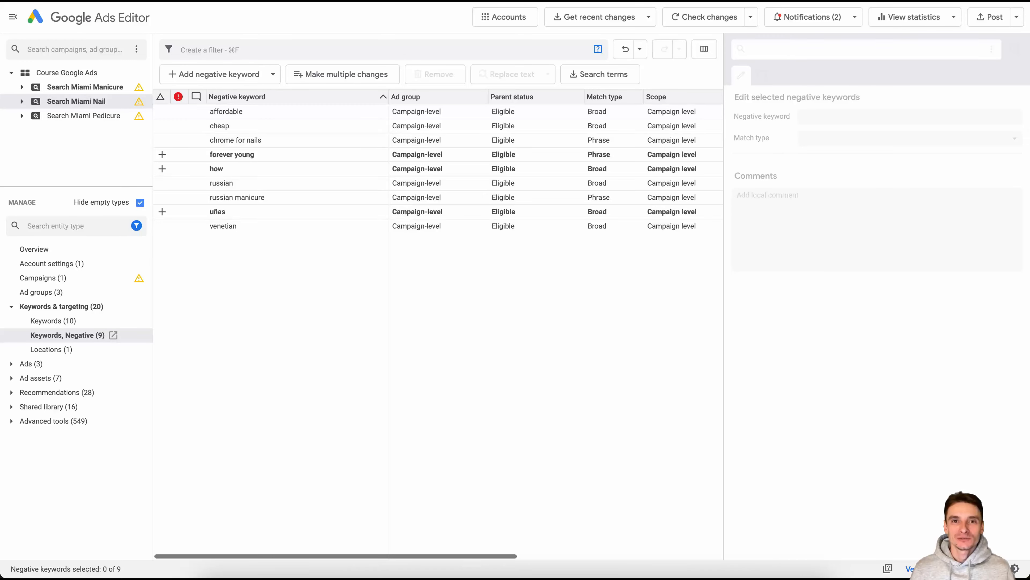
pyautogui.press('super+a')
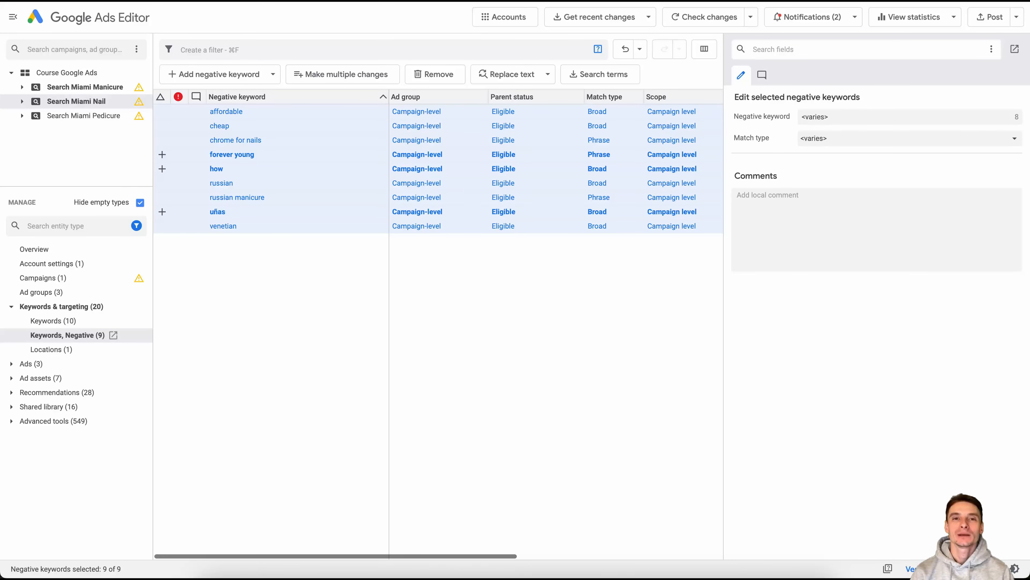
pyautogui.click(83, 116)
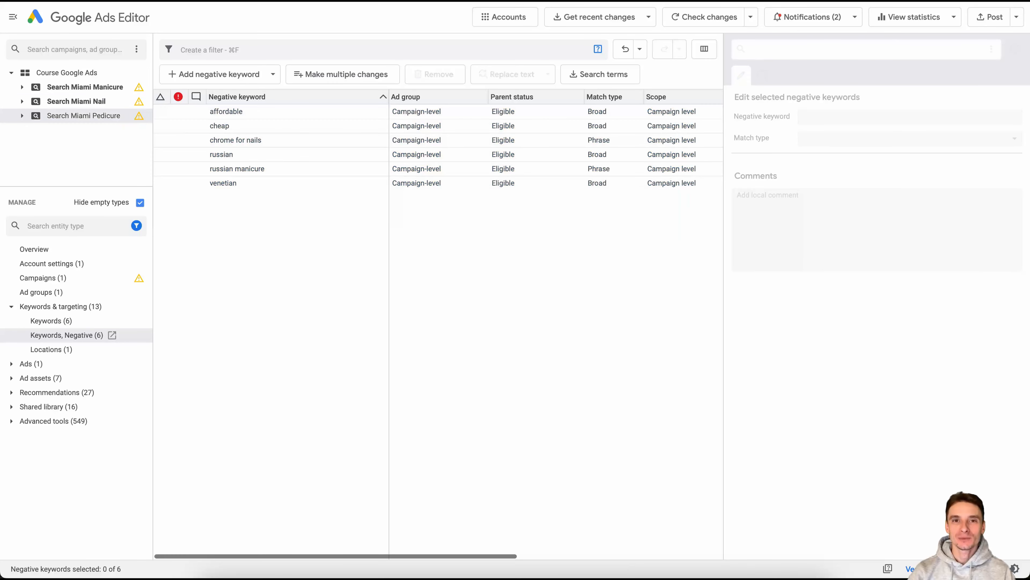
pyautogui.press('super+v')
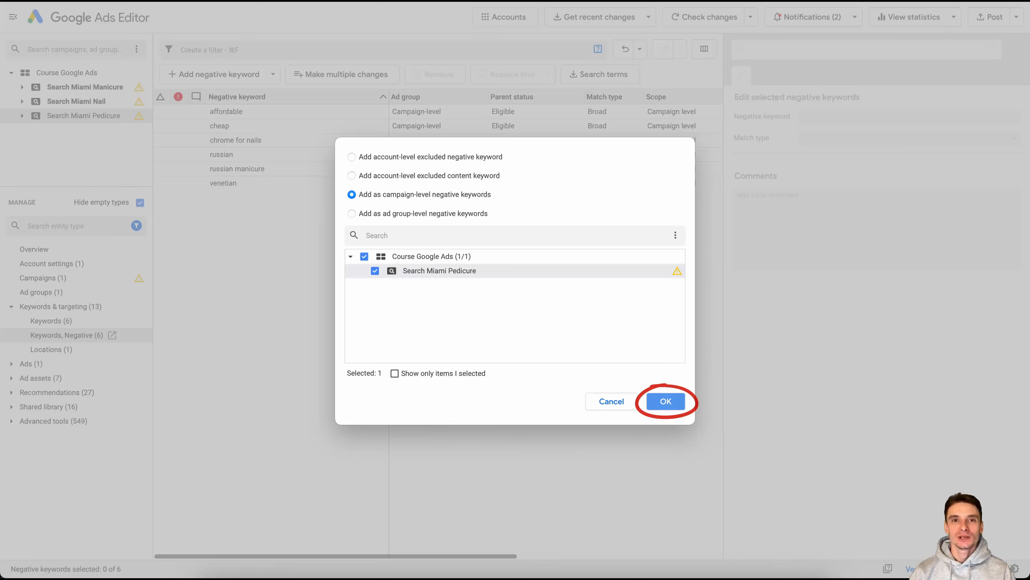
pyautogui.press('Return')
pyautogui.press('Escape')
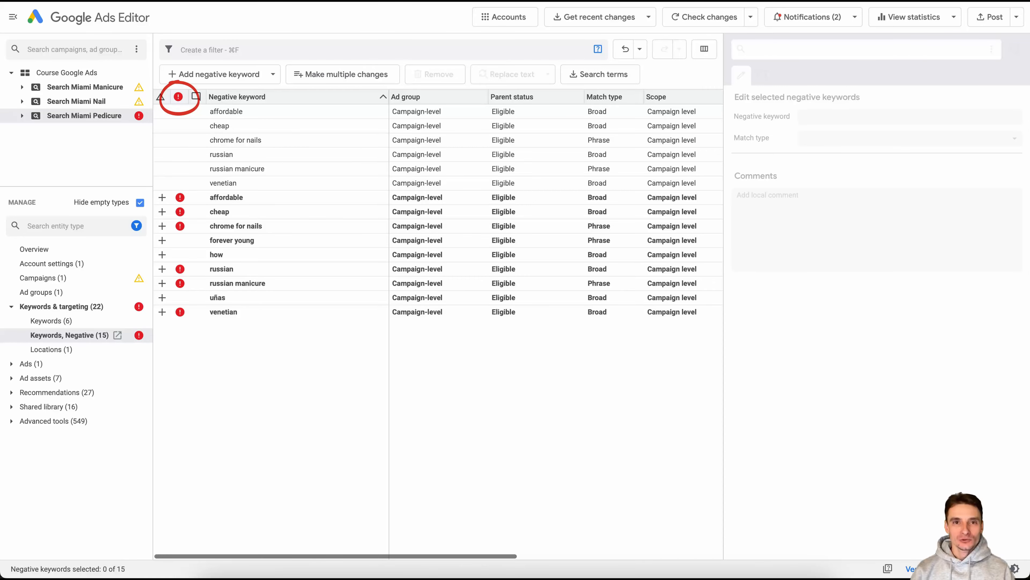
# Sort Search Miami Pedicure's negative keywords by error status and remove the duplicates flagged with errors, from "affordable" to "venetian".
pyautogui.click(178, 96)
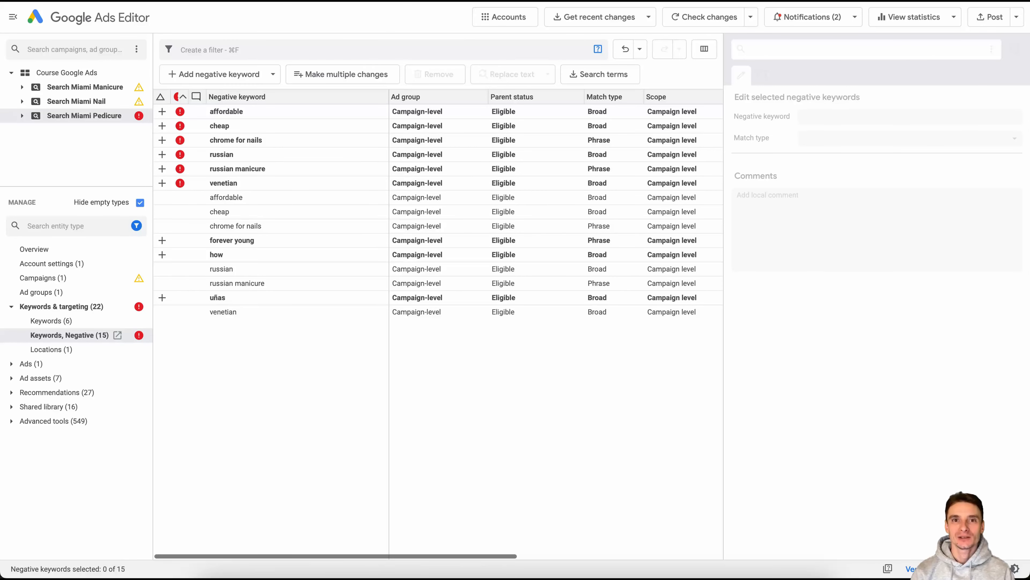
pyautogui.click(226, 112)
pyautogui.keyDown('shift'); pyautogui.click(224, 183); pyautogui.keyUp('shift')
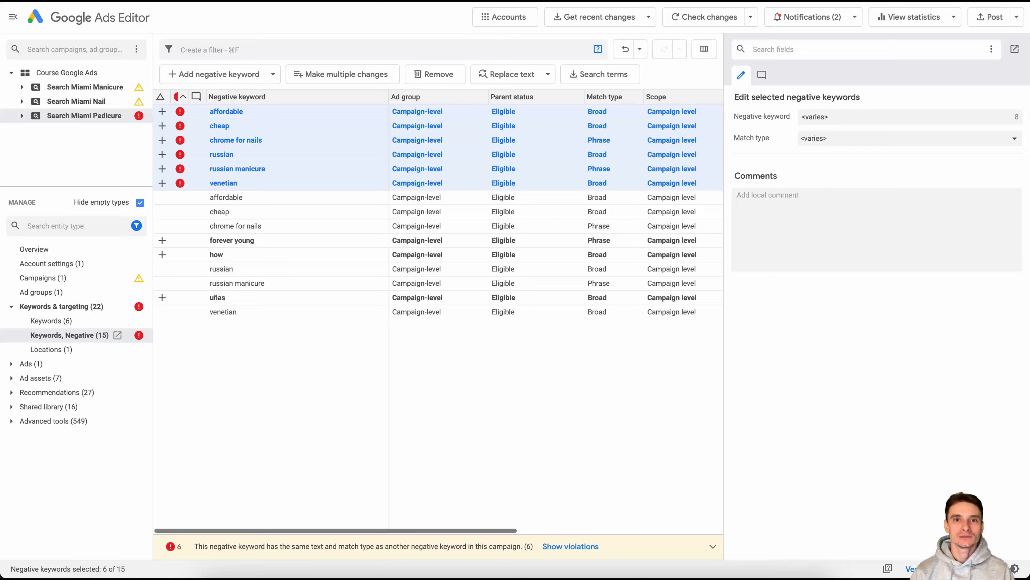
pyautogui.press('Delete')
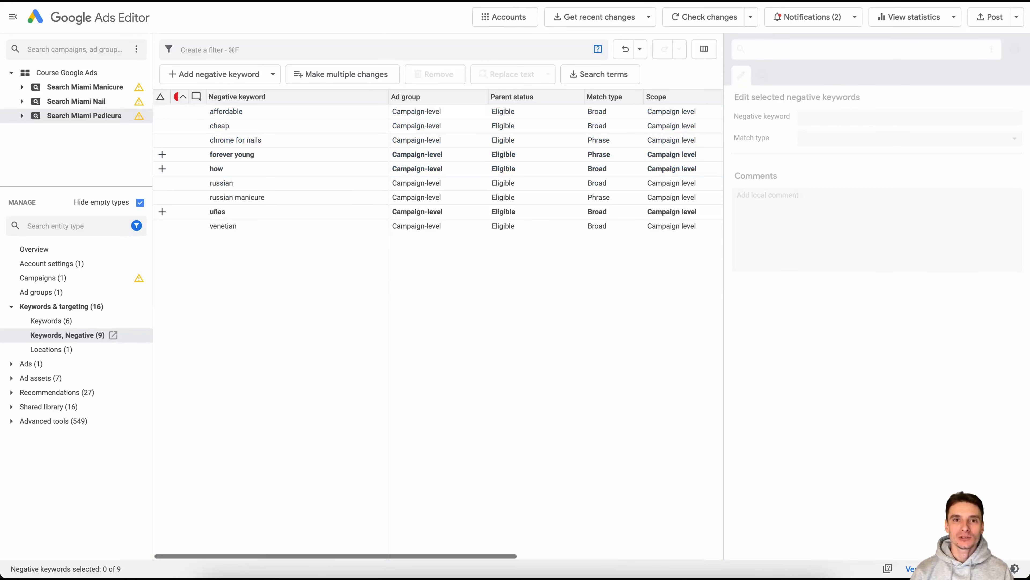
# Review the negative keywords of all campaigns in Course Google Ads together and show the account's campaign list.
pyautogui.click(67, 73)
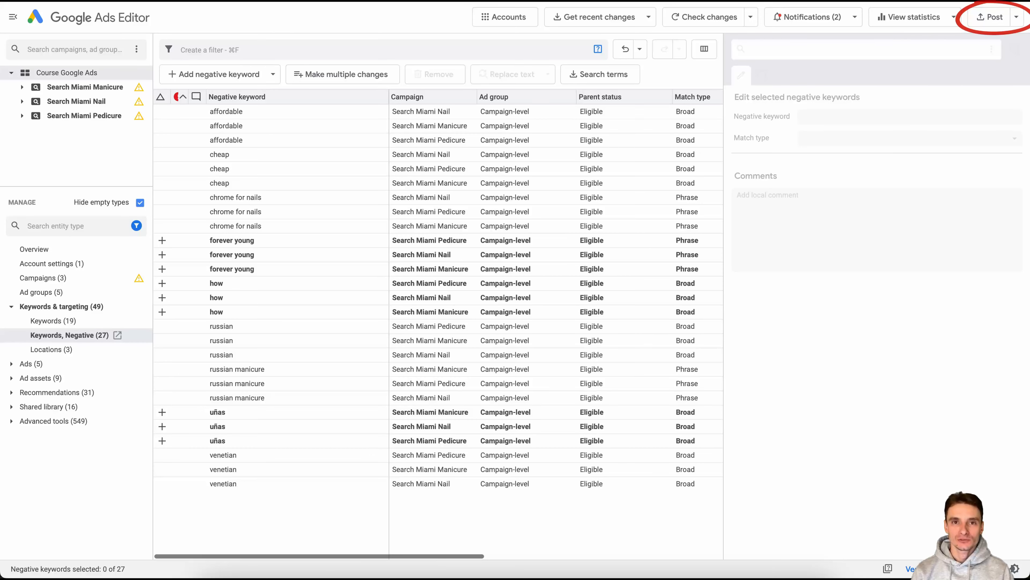
pyautogui.click(989, 17)
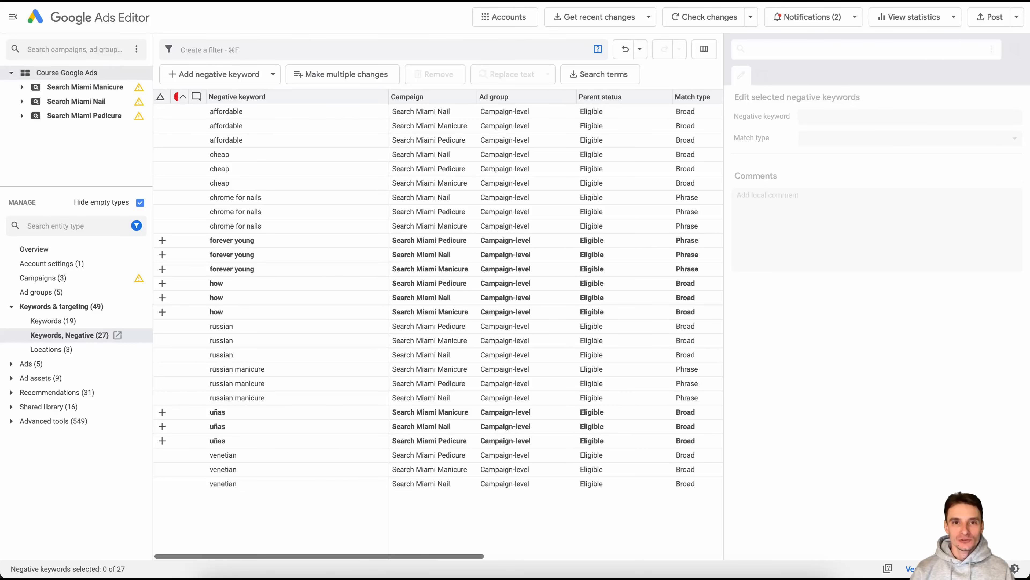
pyautogui.click(43, 278)
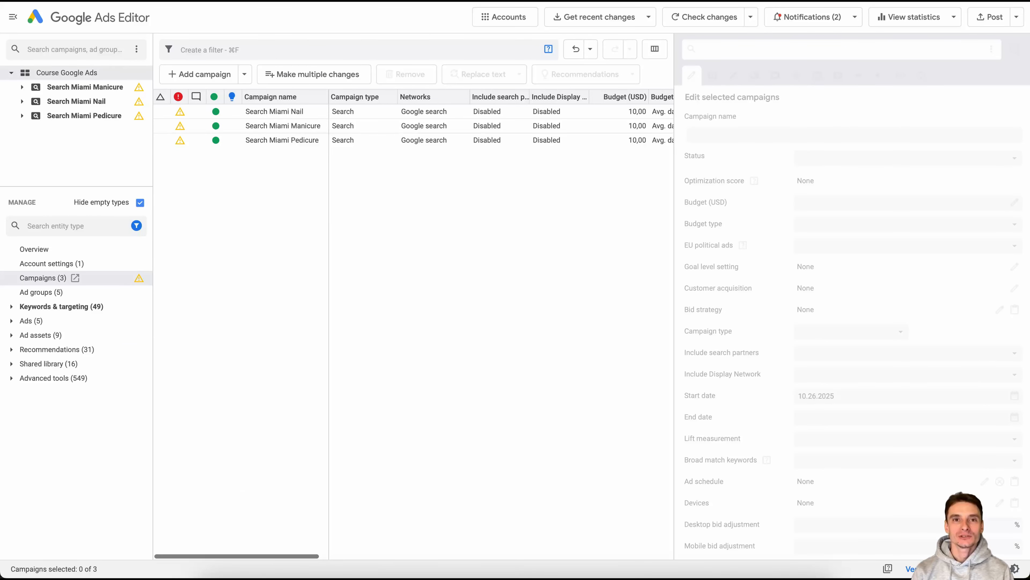